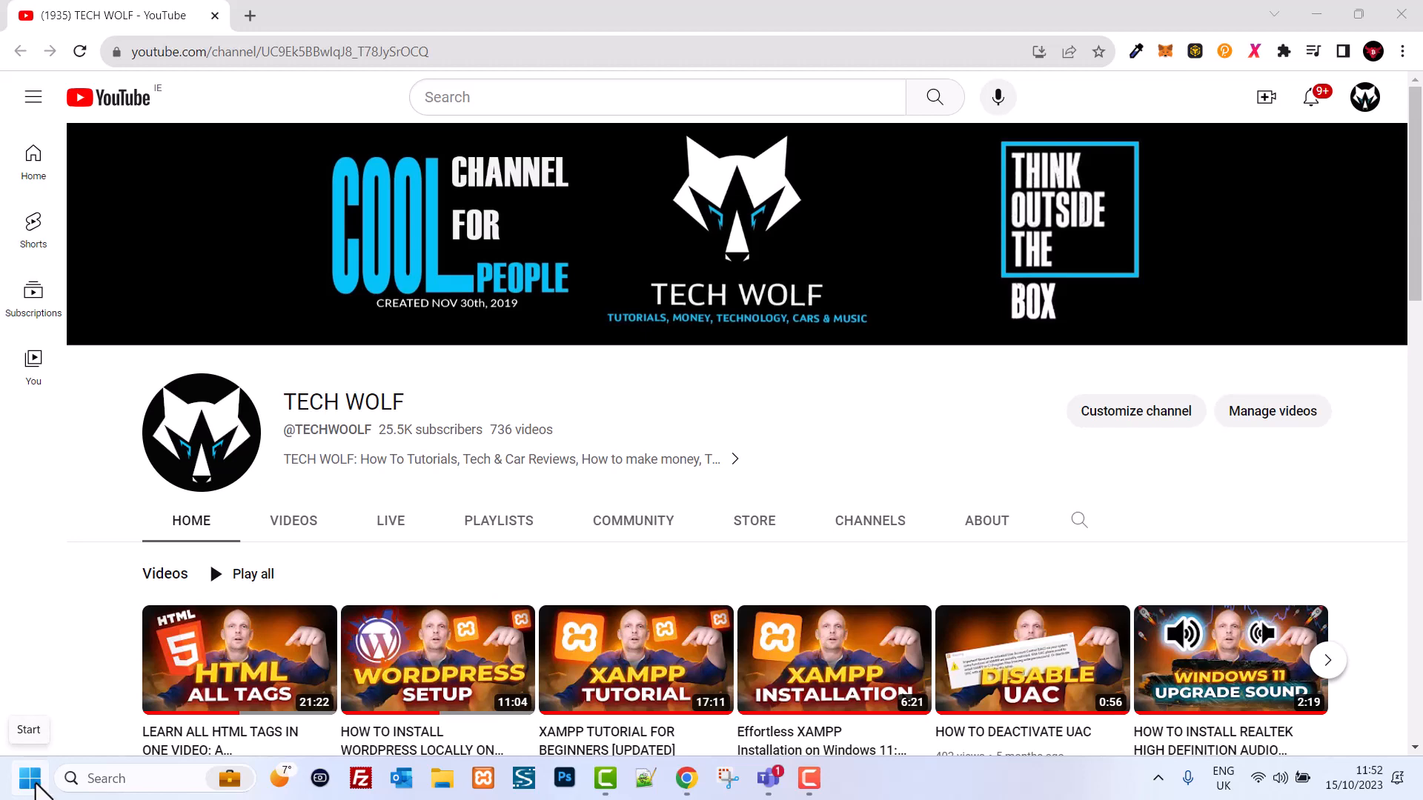
Find and open Windows Defender Firewall, and open its advanced settings.
click(22, 784)
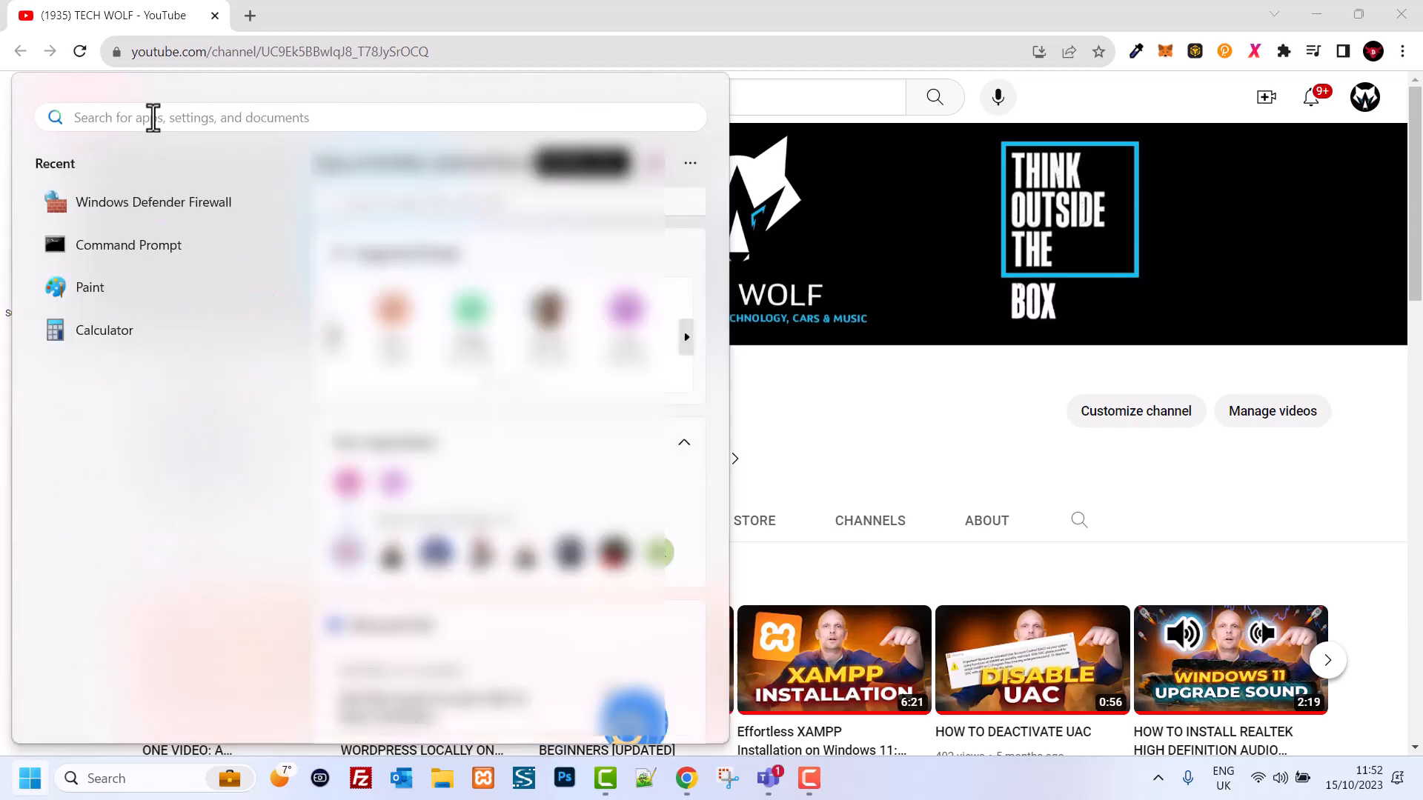
text(Windows defender)
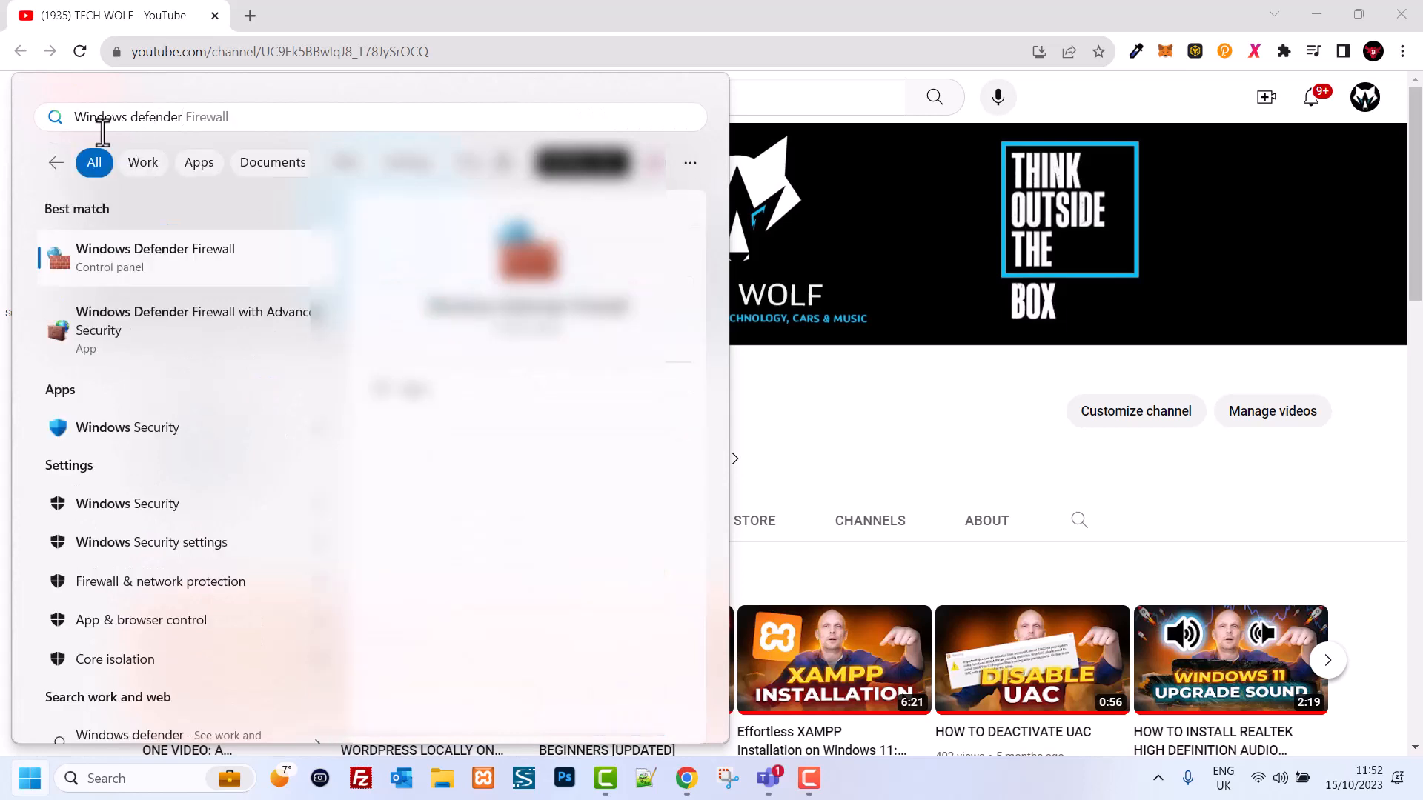
click(141, 250)
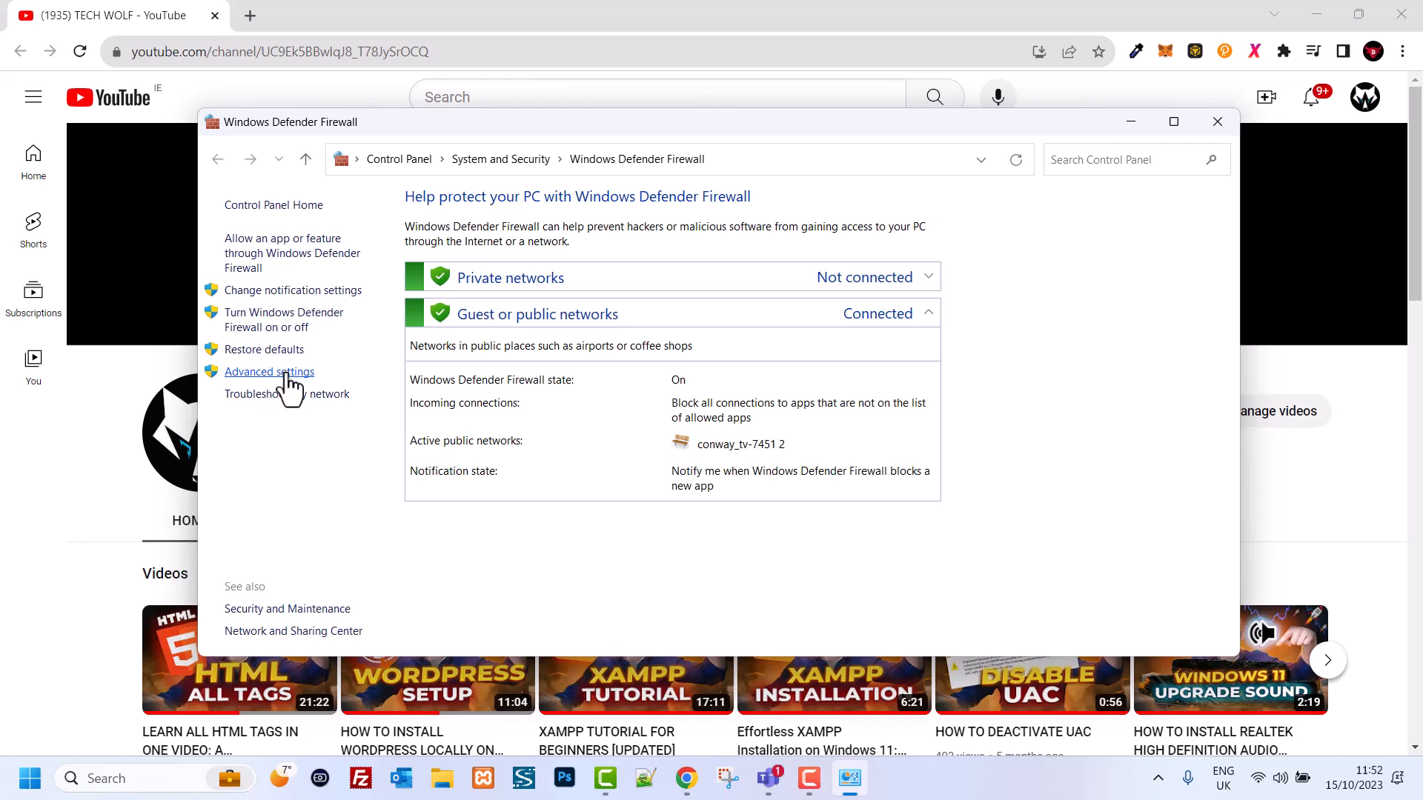
click(286, 374)
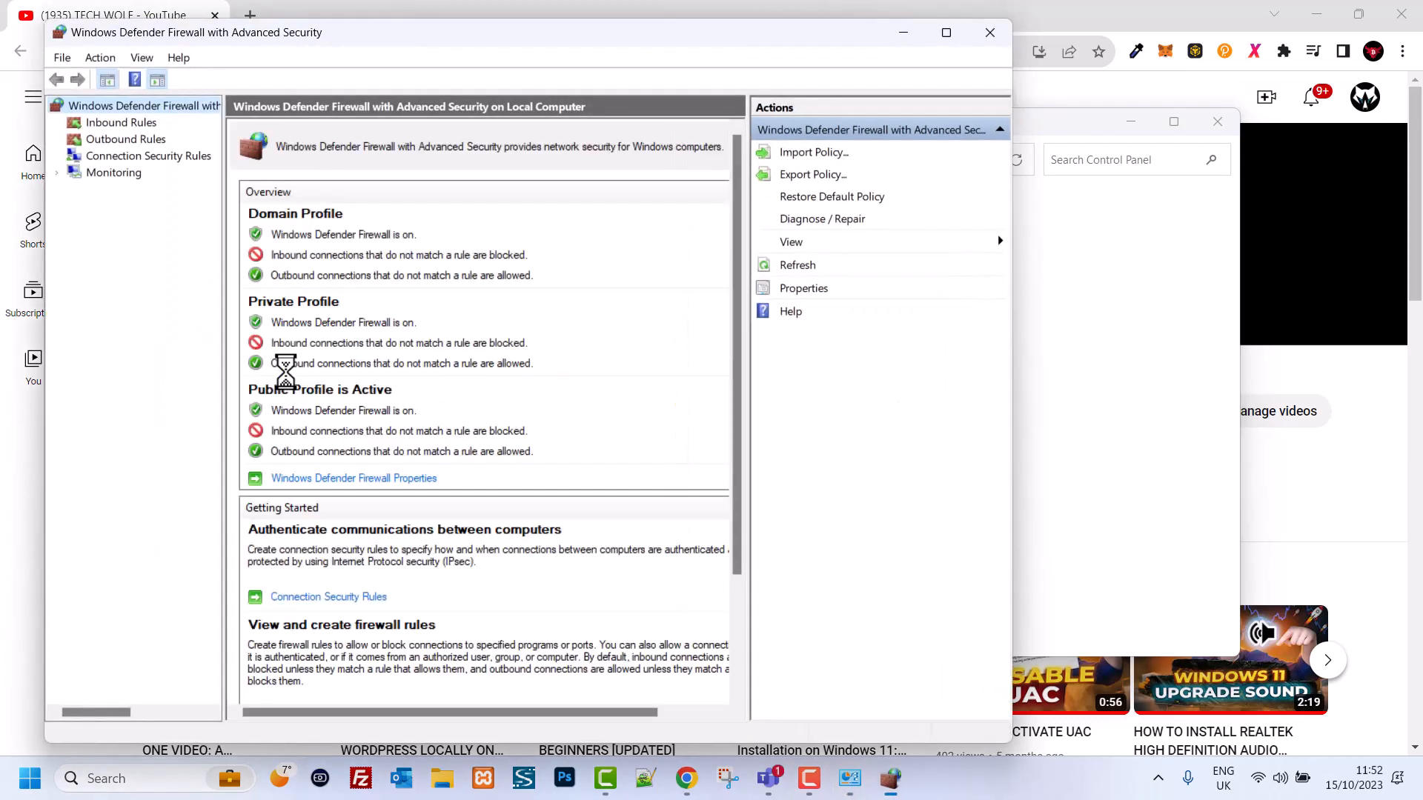
Review the inbound rules and start a new inbound rule of the Program type.
click(131, 123)
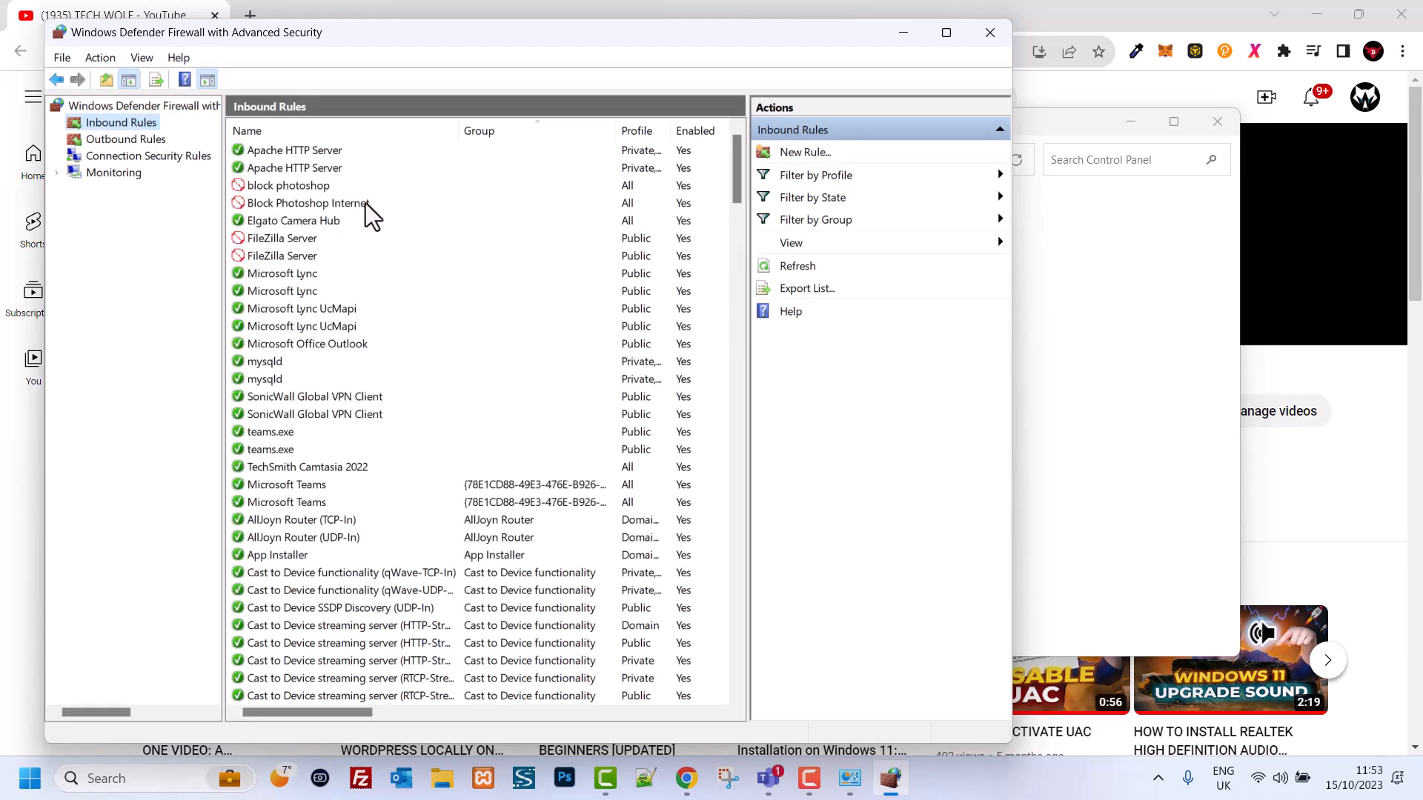
scroll(302, 378, down, 4)
scroll(300, 382, down, 2)
scroll(299, 386, up, 6)
click(791, 156)
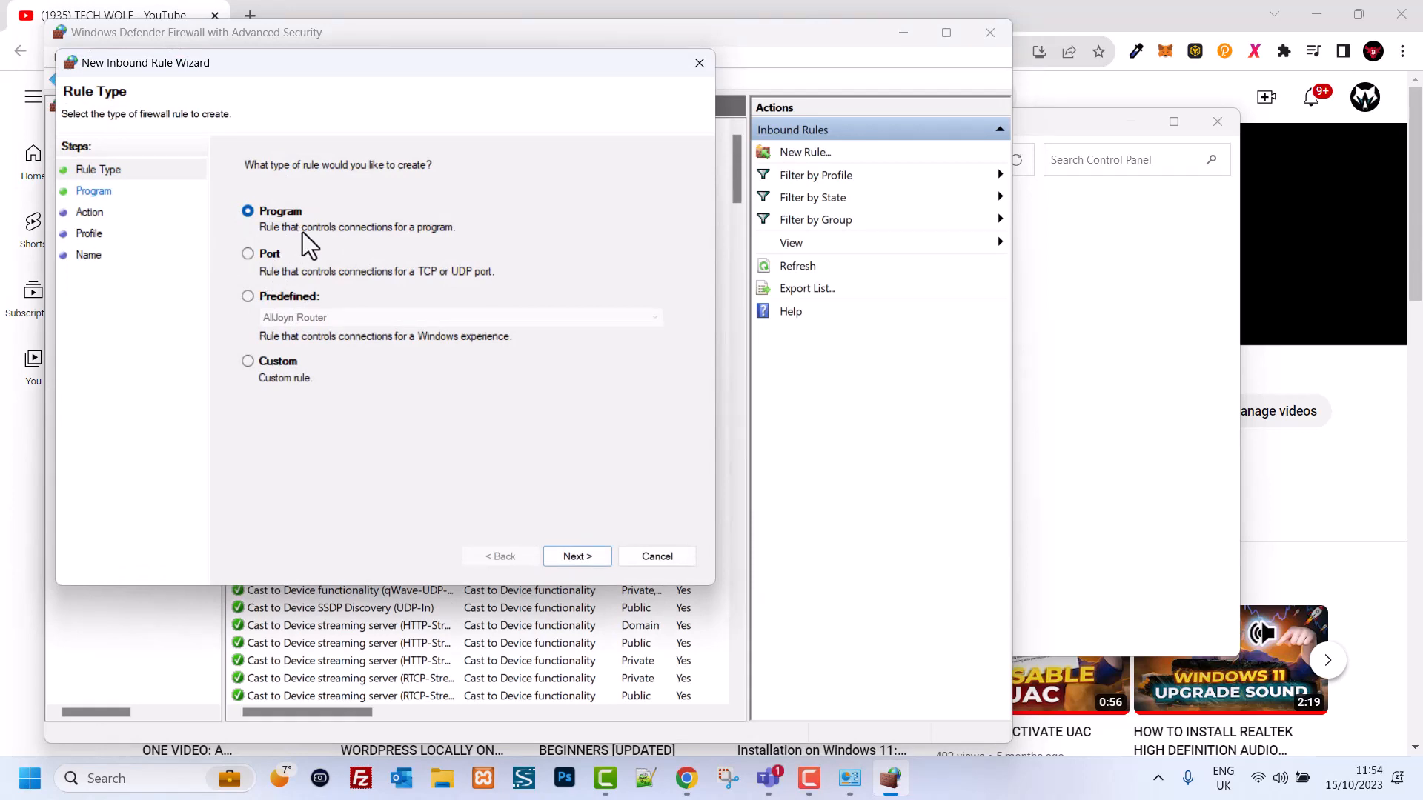
click(577, 556)
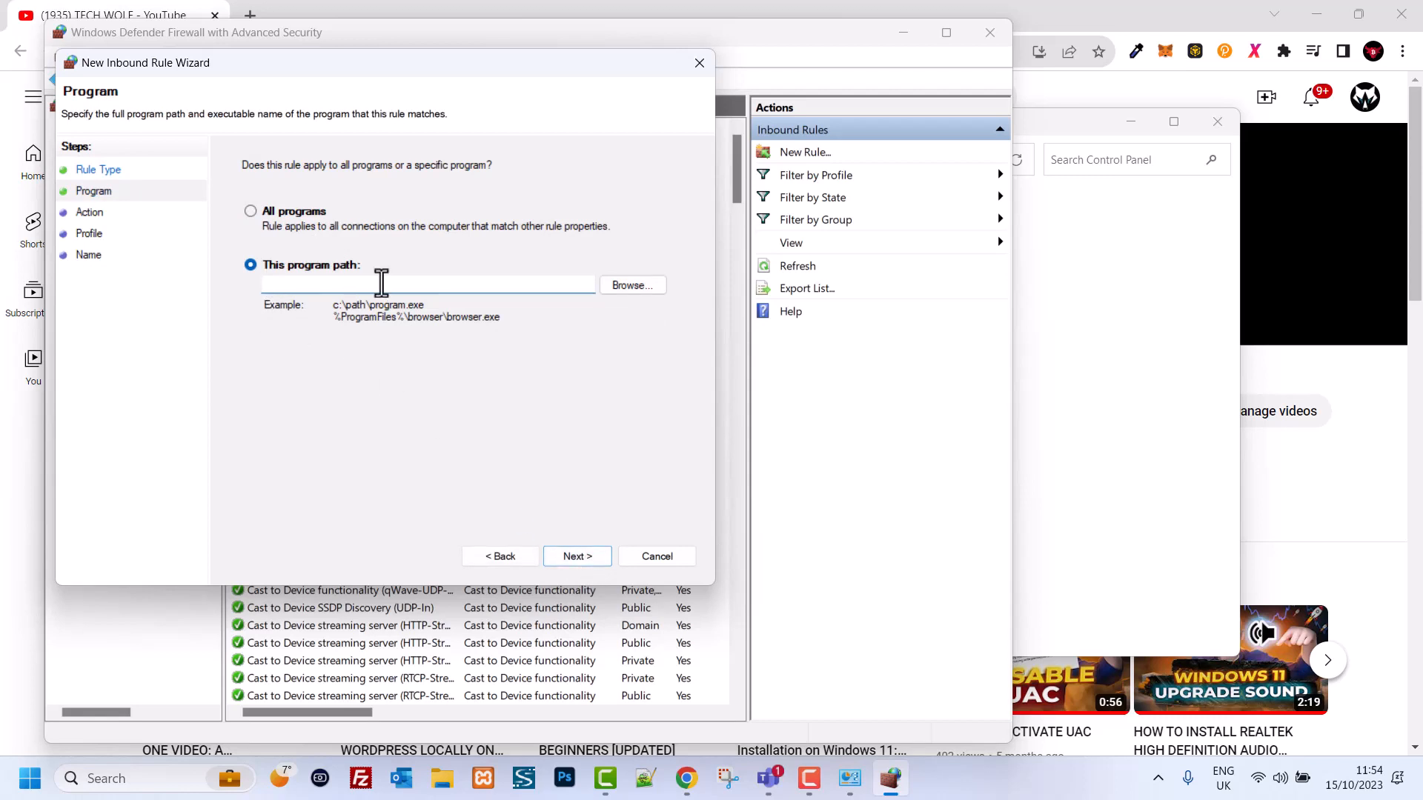
Browse for the rule's program in the Adobe Photoshop 2022 folder under C:, Program Files, Adobe.
click(628, 286)
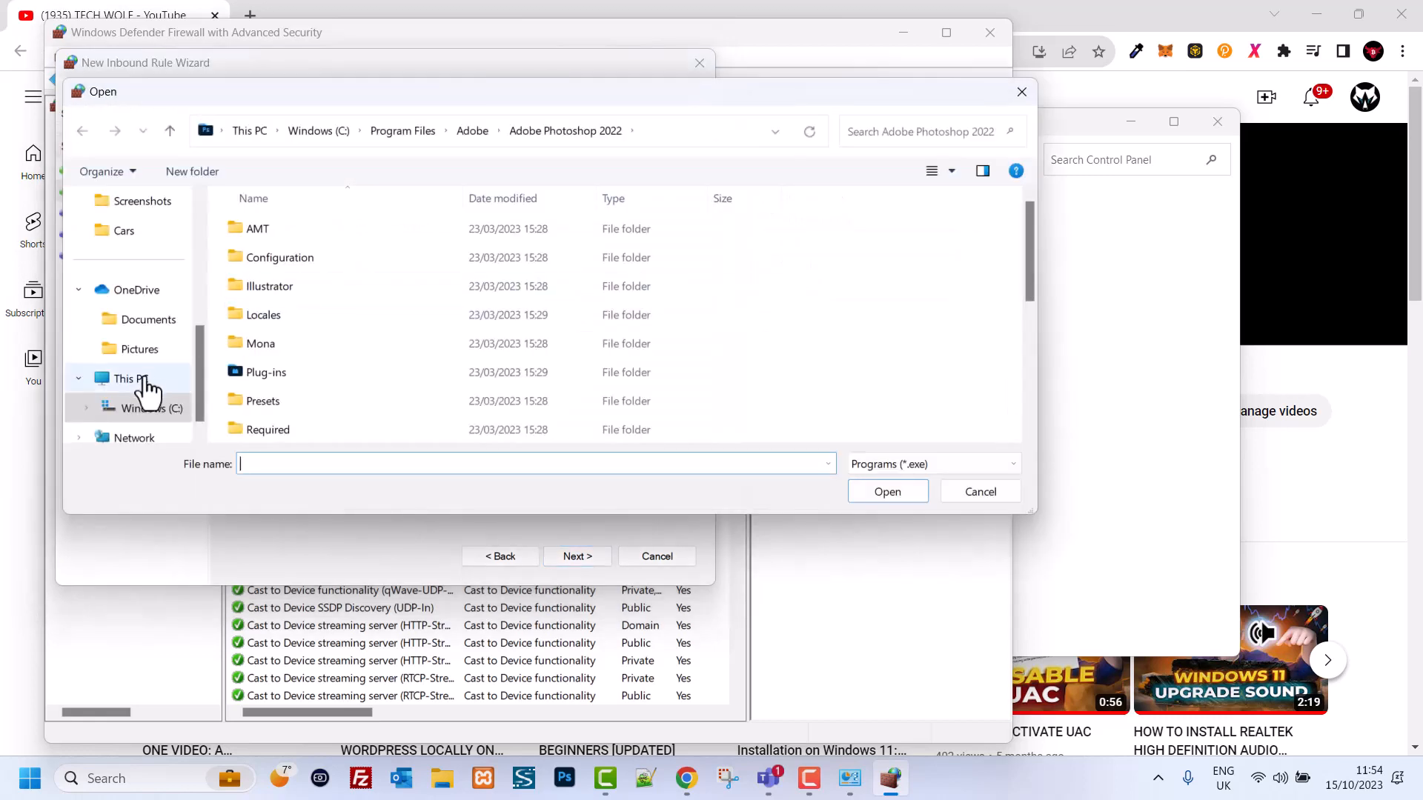
click(148, 409)
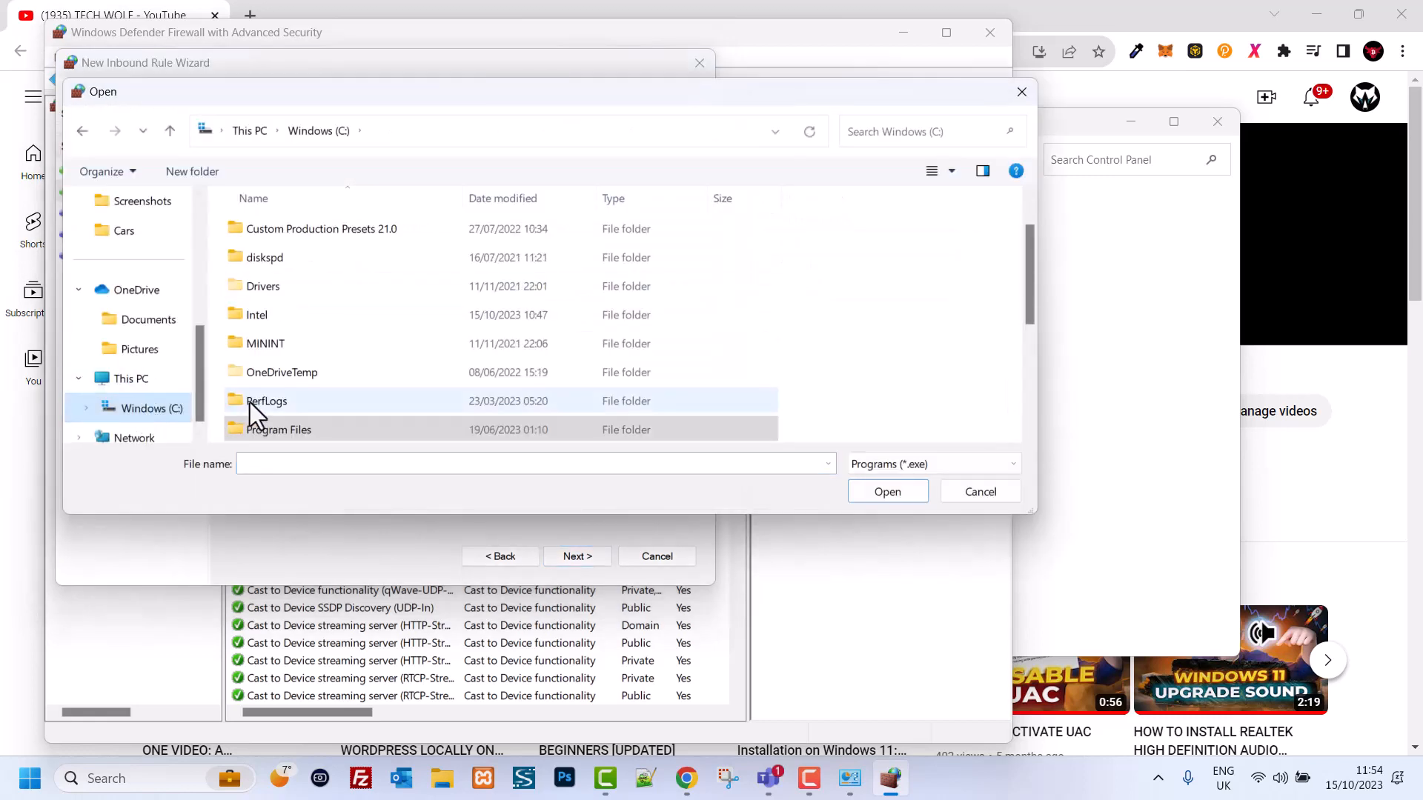
scroll(250, 402, down, 1)
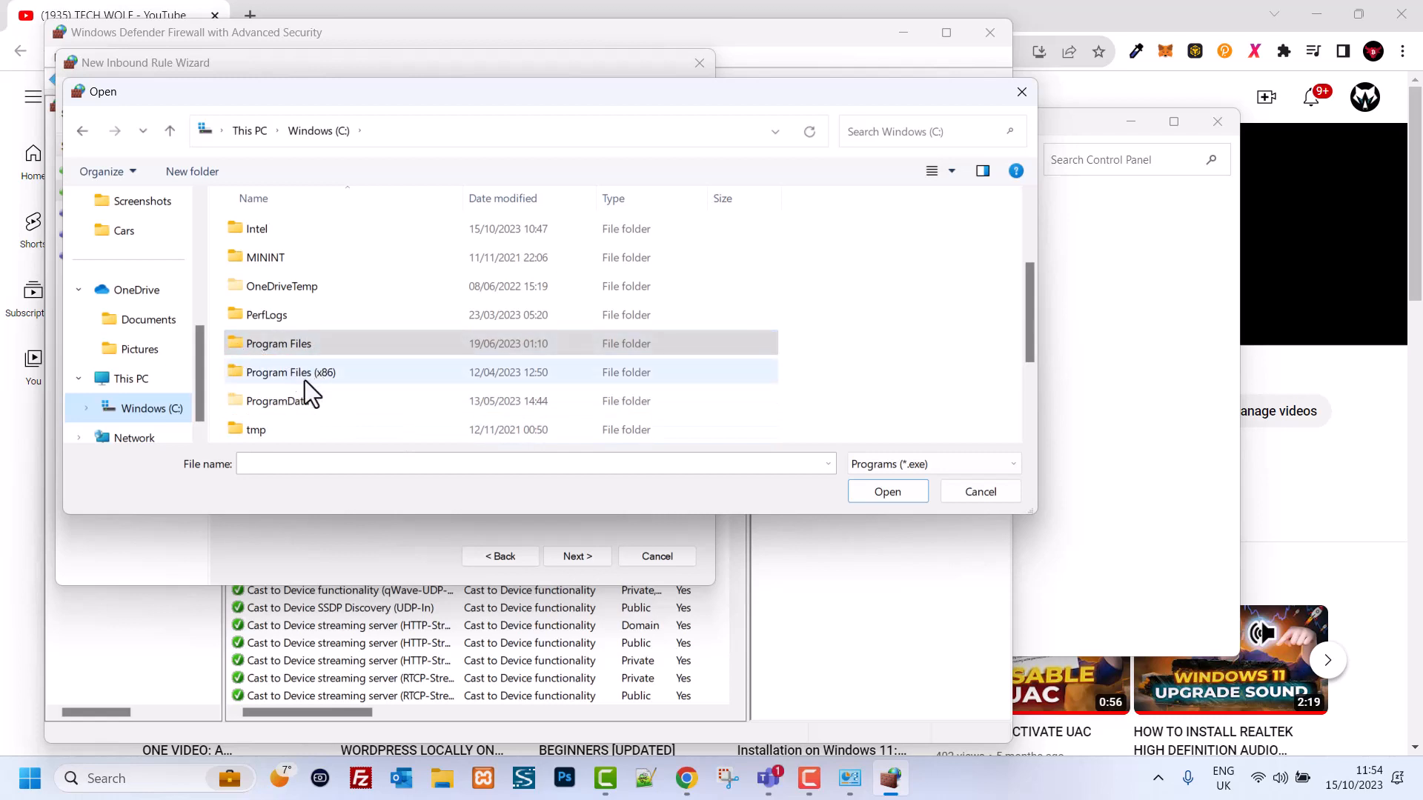
double_click(254, 343)
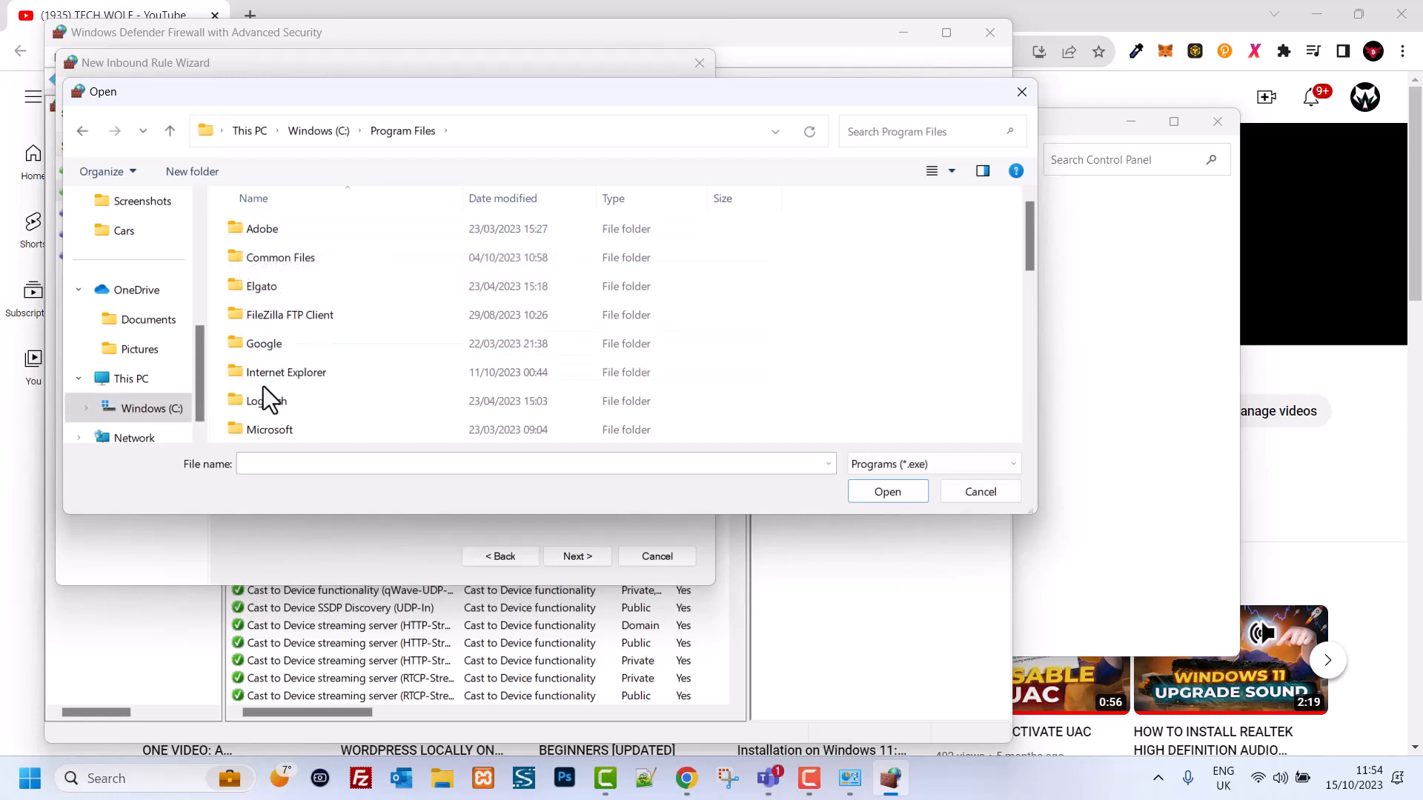
scroll(263, 385, down, 4)
scroll(264, 387, down, 2)
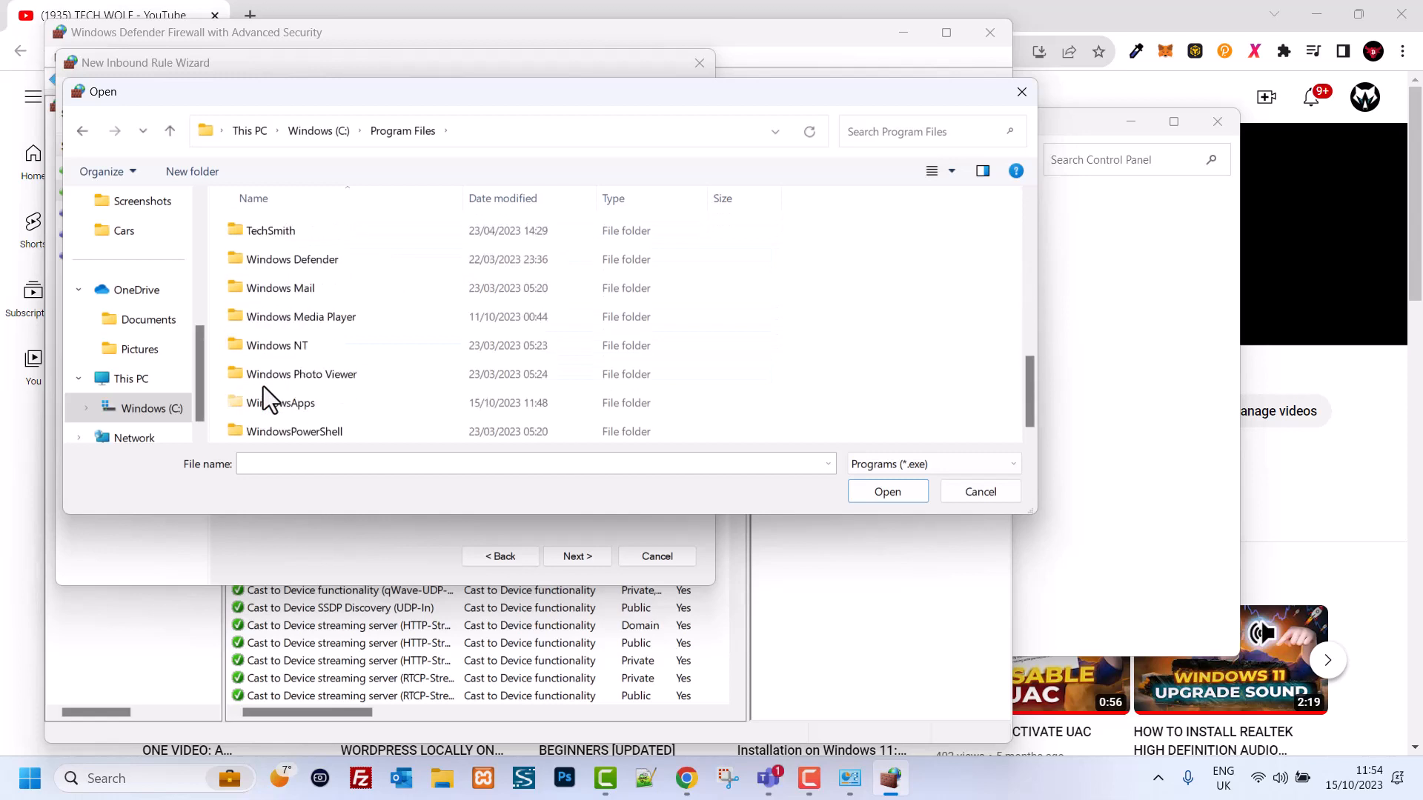
scroll(264, 386, up, 6)
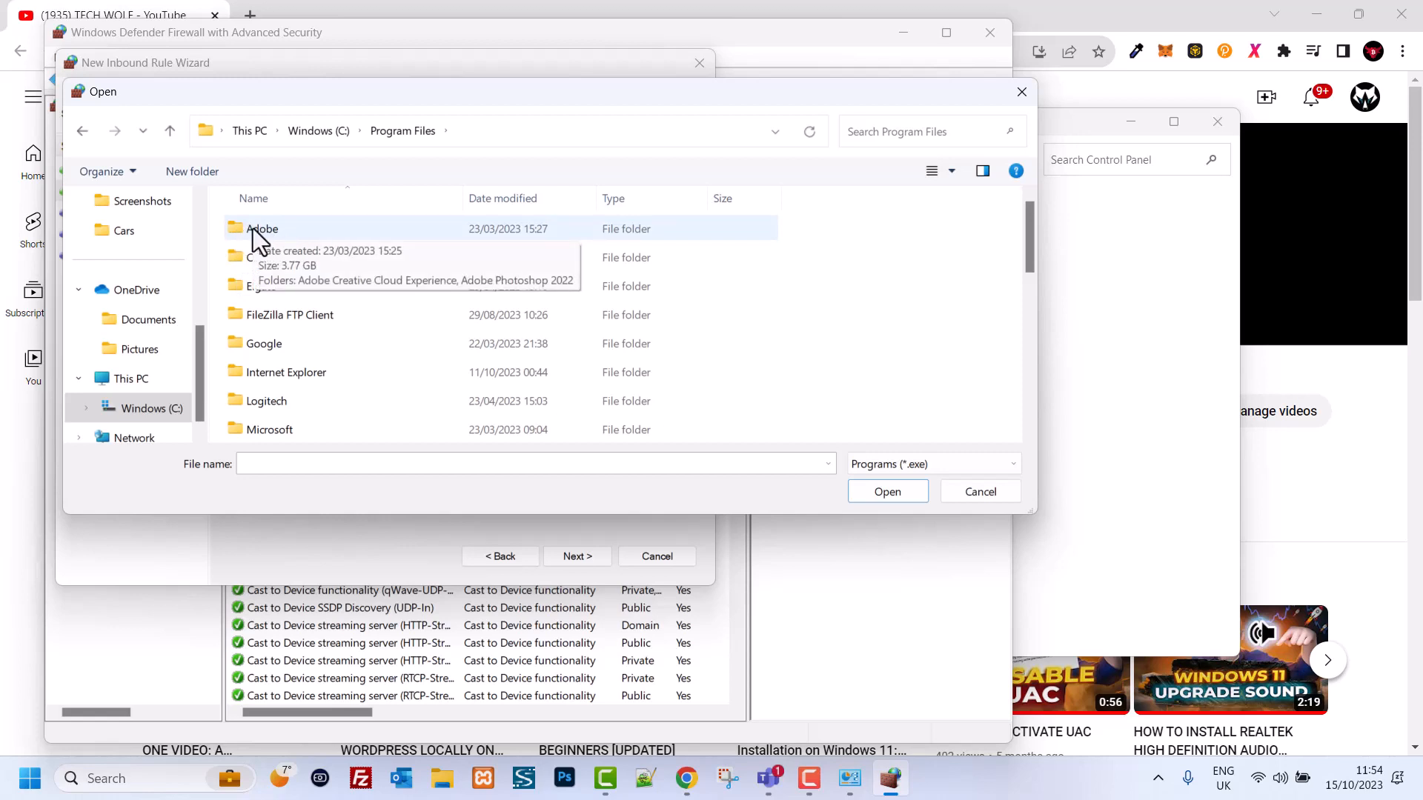
double_click(231, 228)
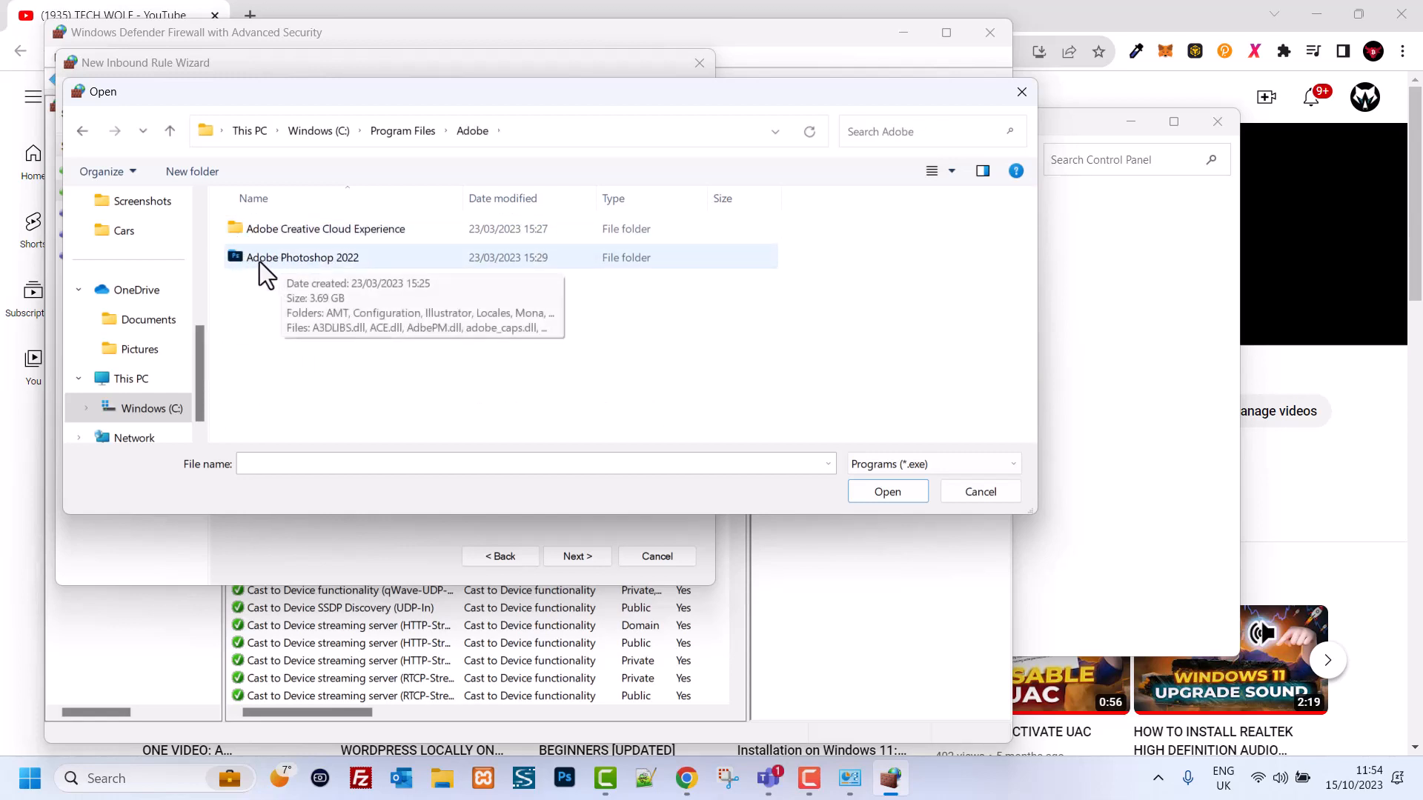
double_click(313, 258)
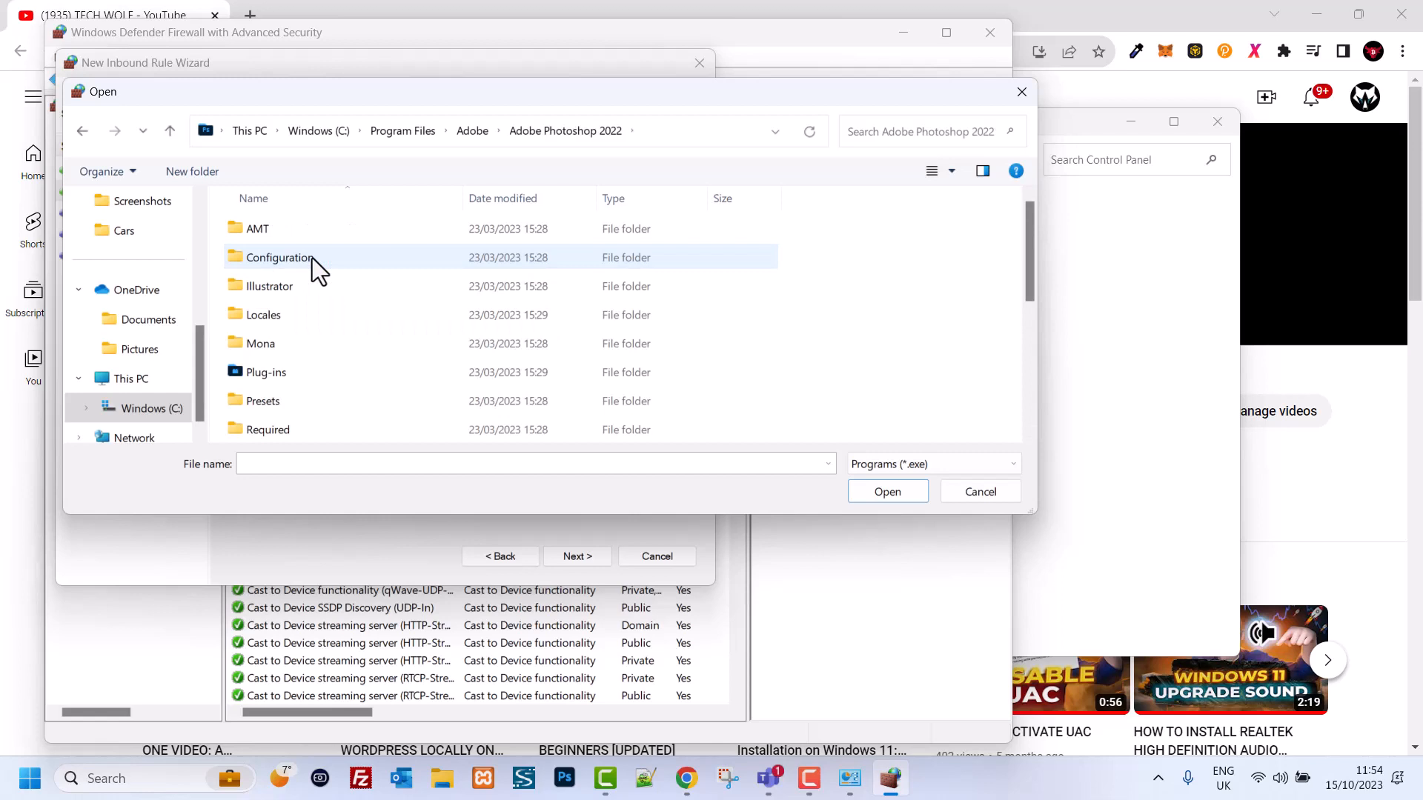
Choose the Photoshop application as the rule's program path and proceed to the rule's action.
scroll(296, 355, down, 4)
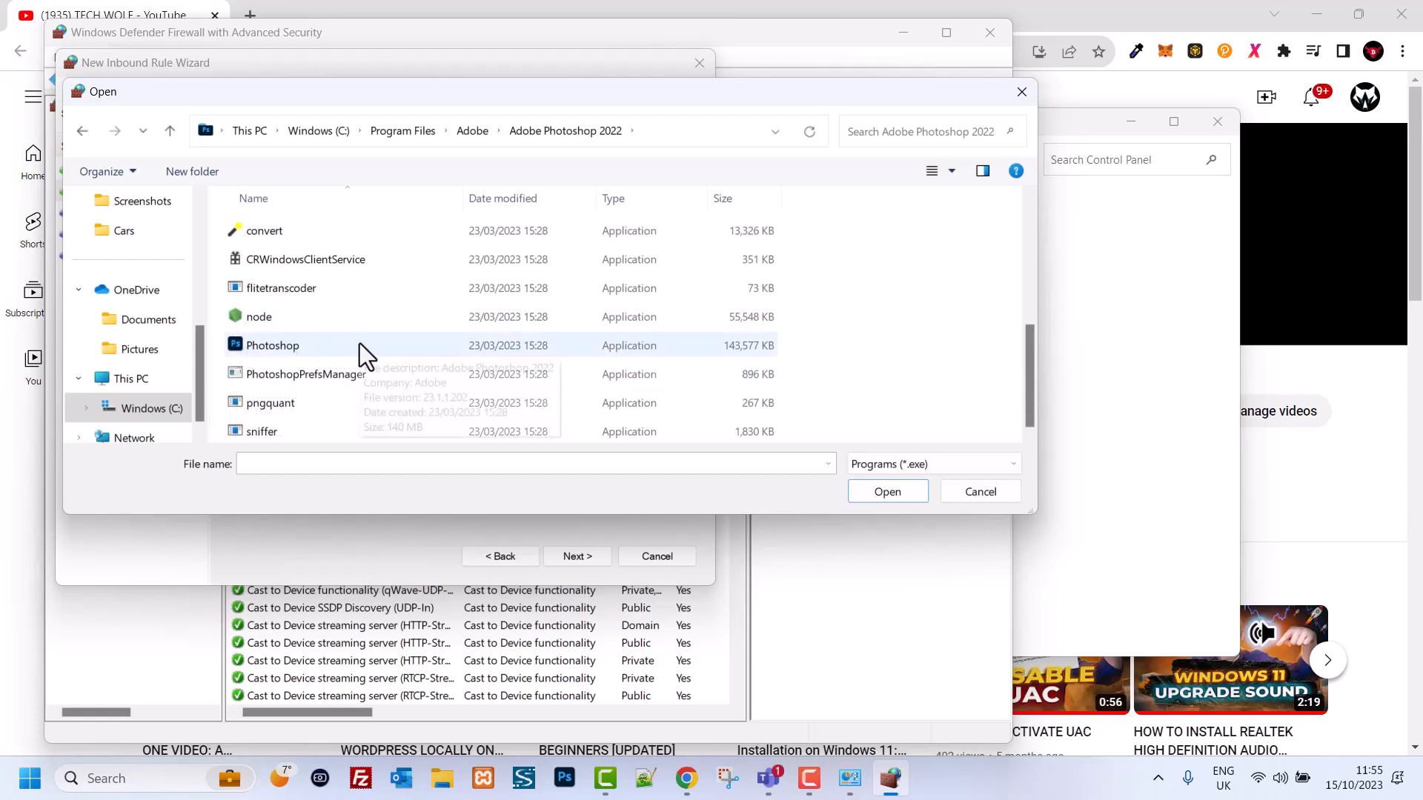
click(276, 349)
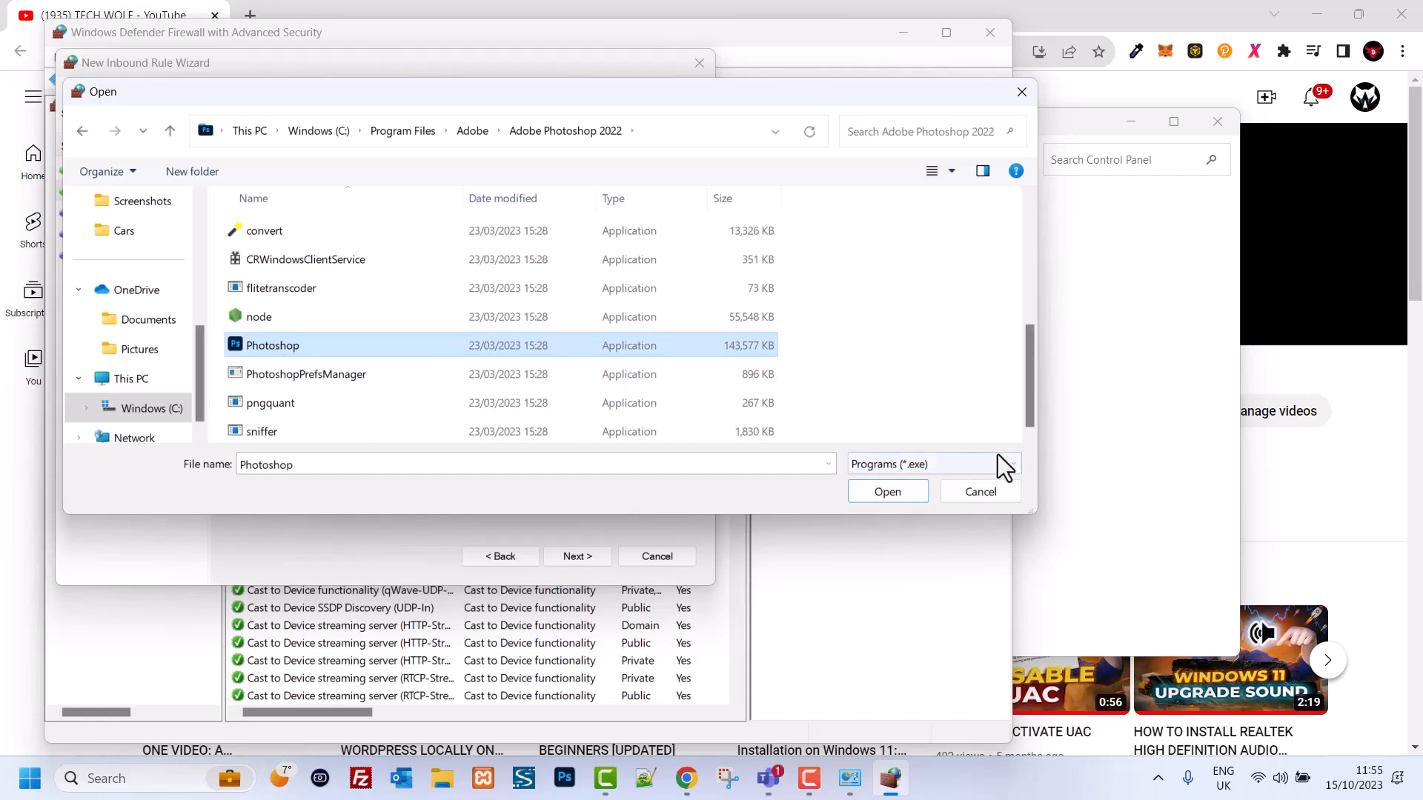
click(859, 495)
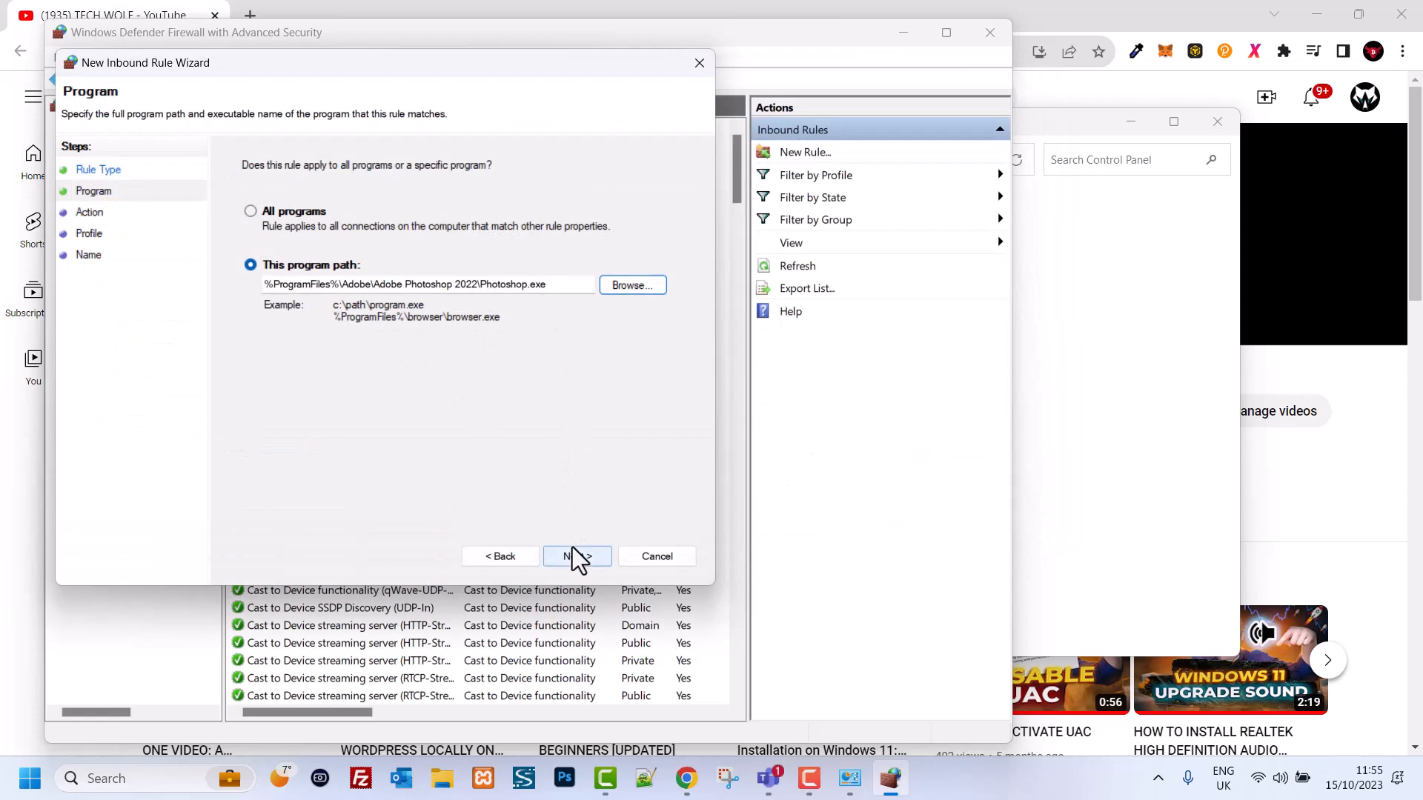
click(278, 283)
drag(556, 285, 278, 296)
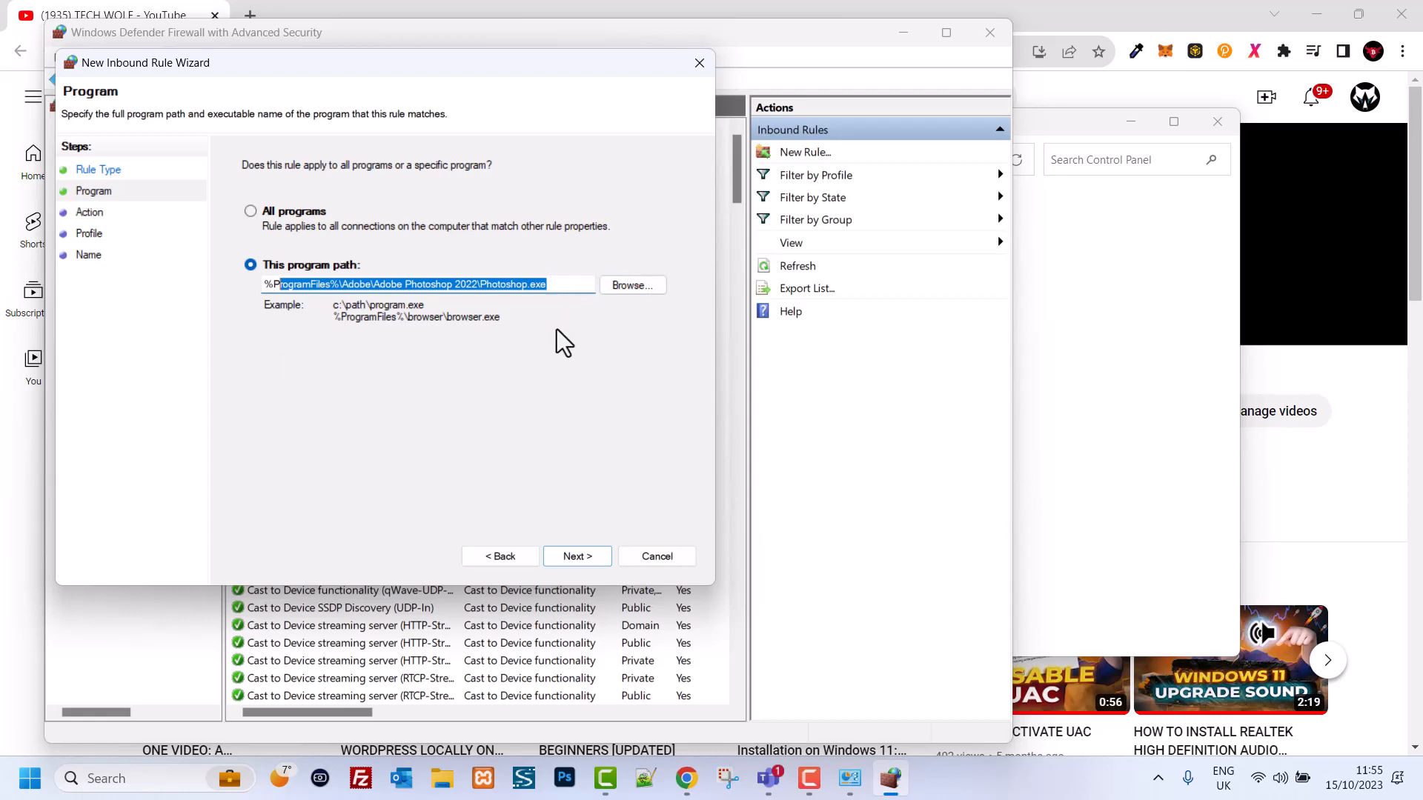
click(572, 557)
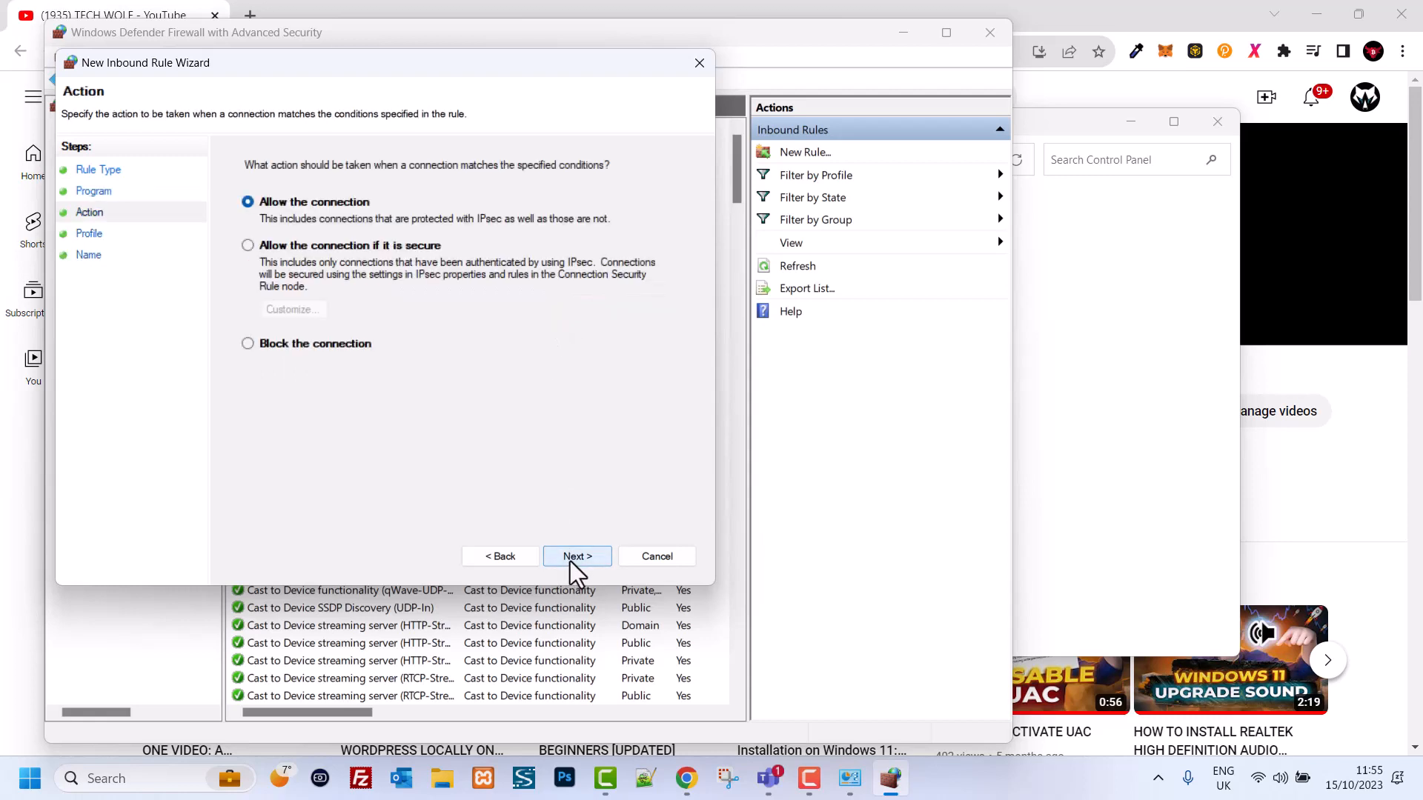
Set the rule to block the connection and keep it applied to the Domain, Private and Public profiles.
click(281, 349)
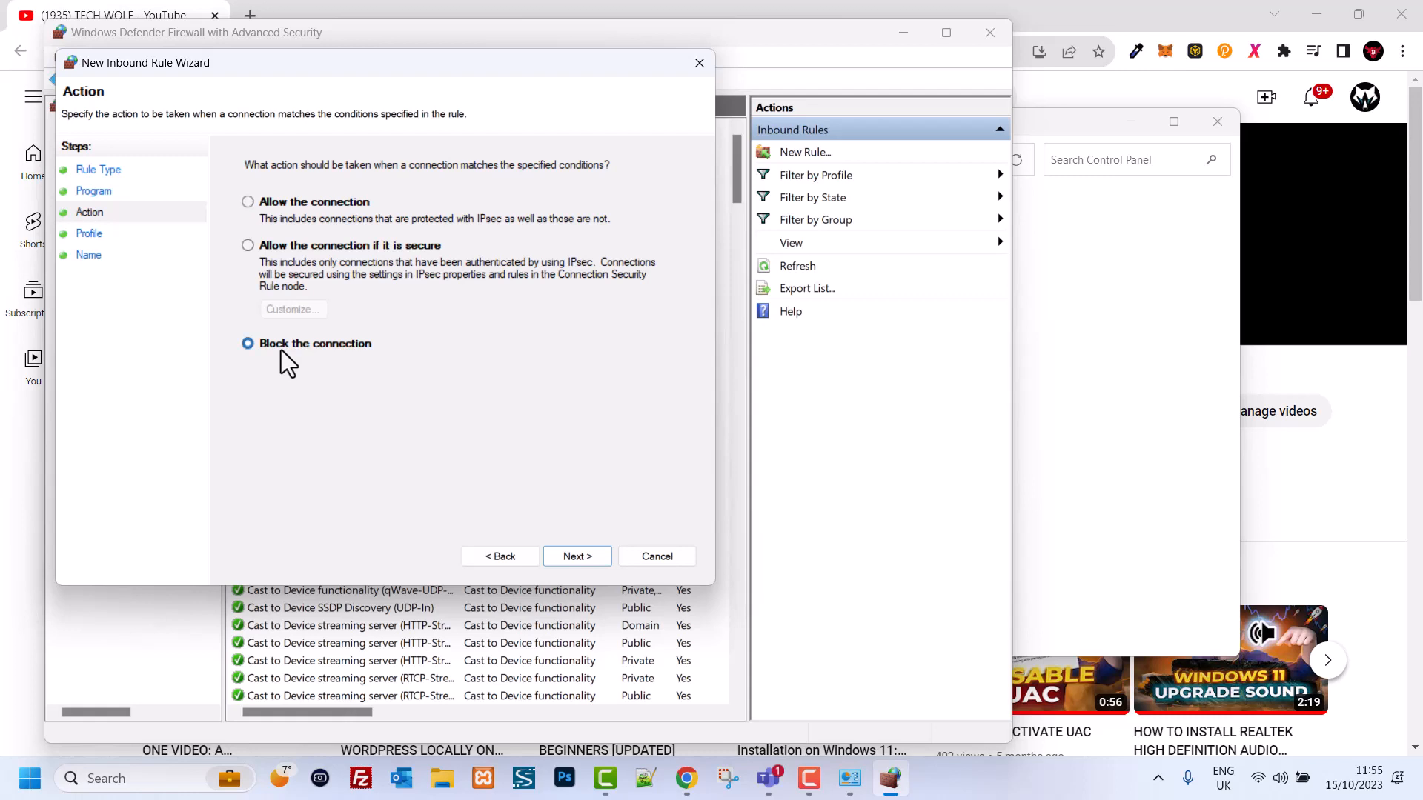
click(575, 554)
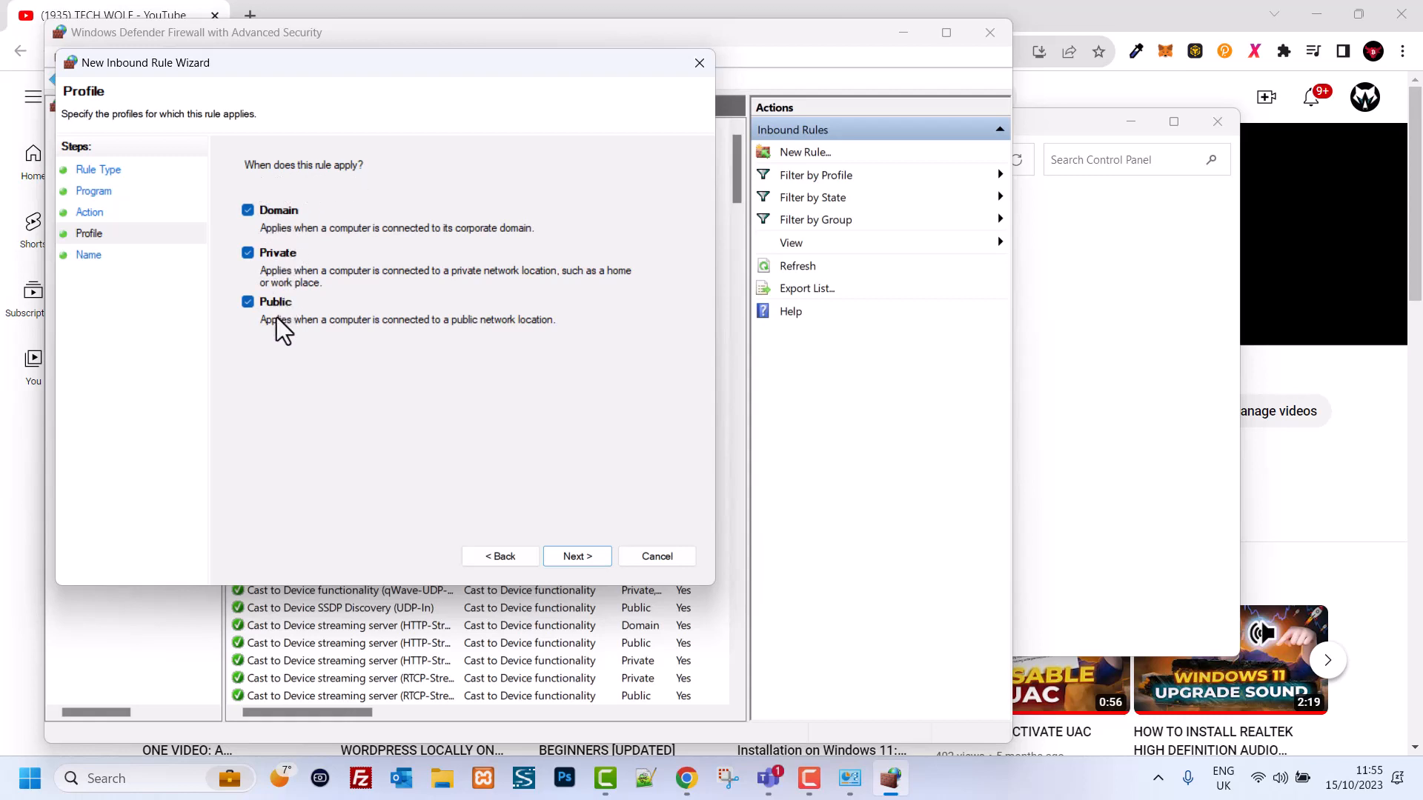
click(569, 554)
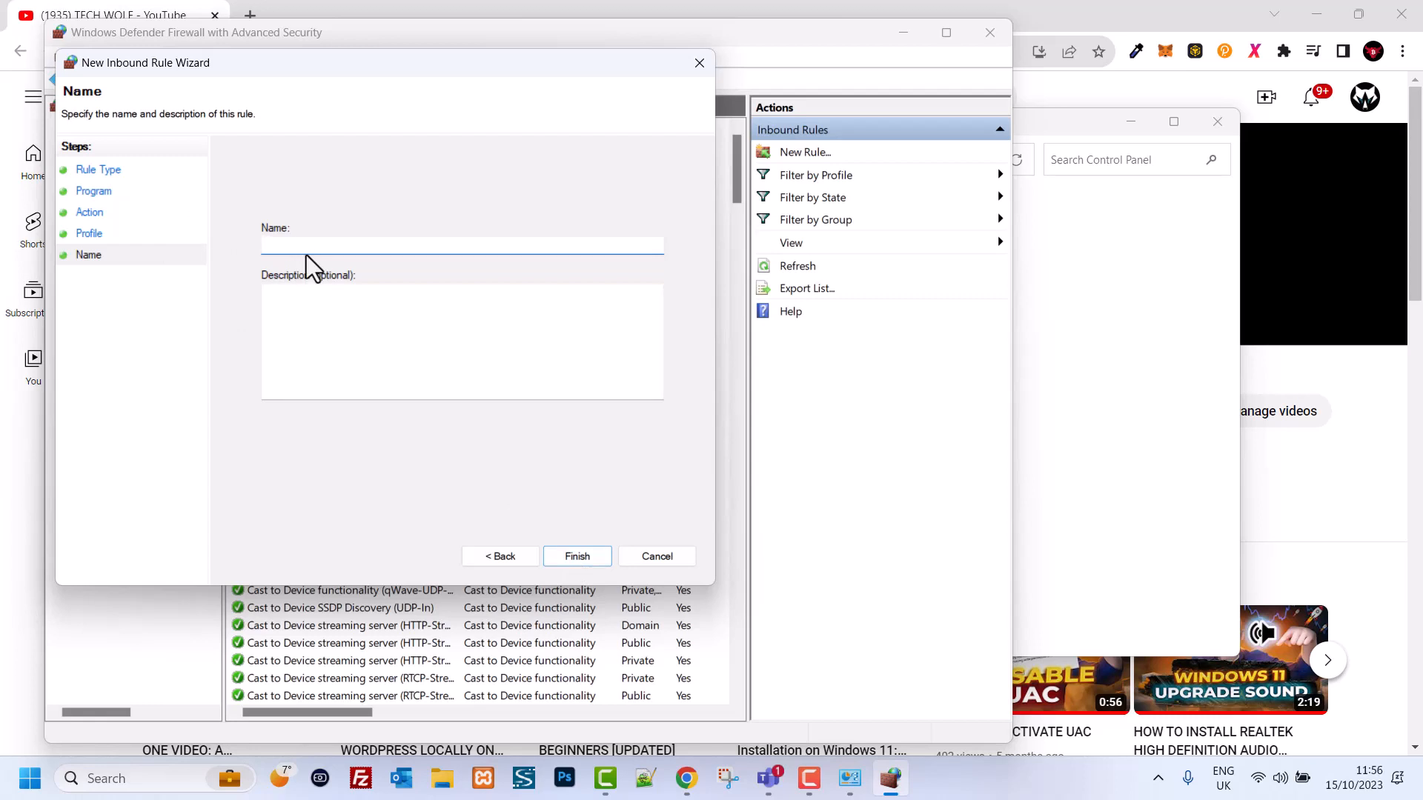
Name the inbound rule "ps block", finish creating it, and close the basic Windows Defender Firewall window.
text(ps block)
text(ps block)
click(581, 559)
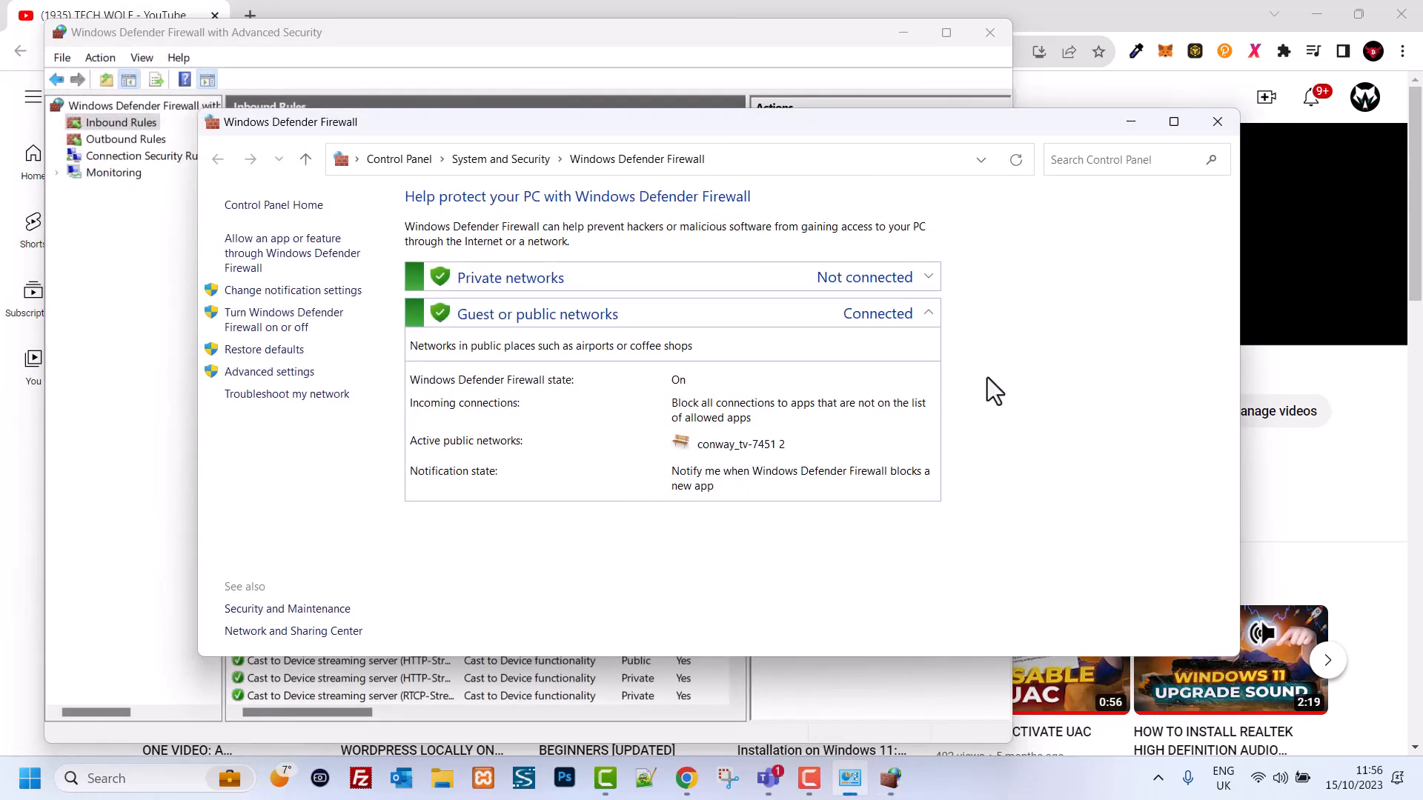
click(1218, 123)
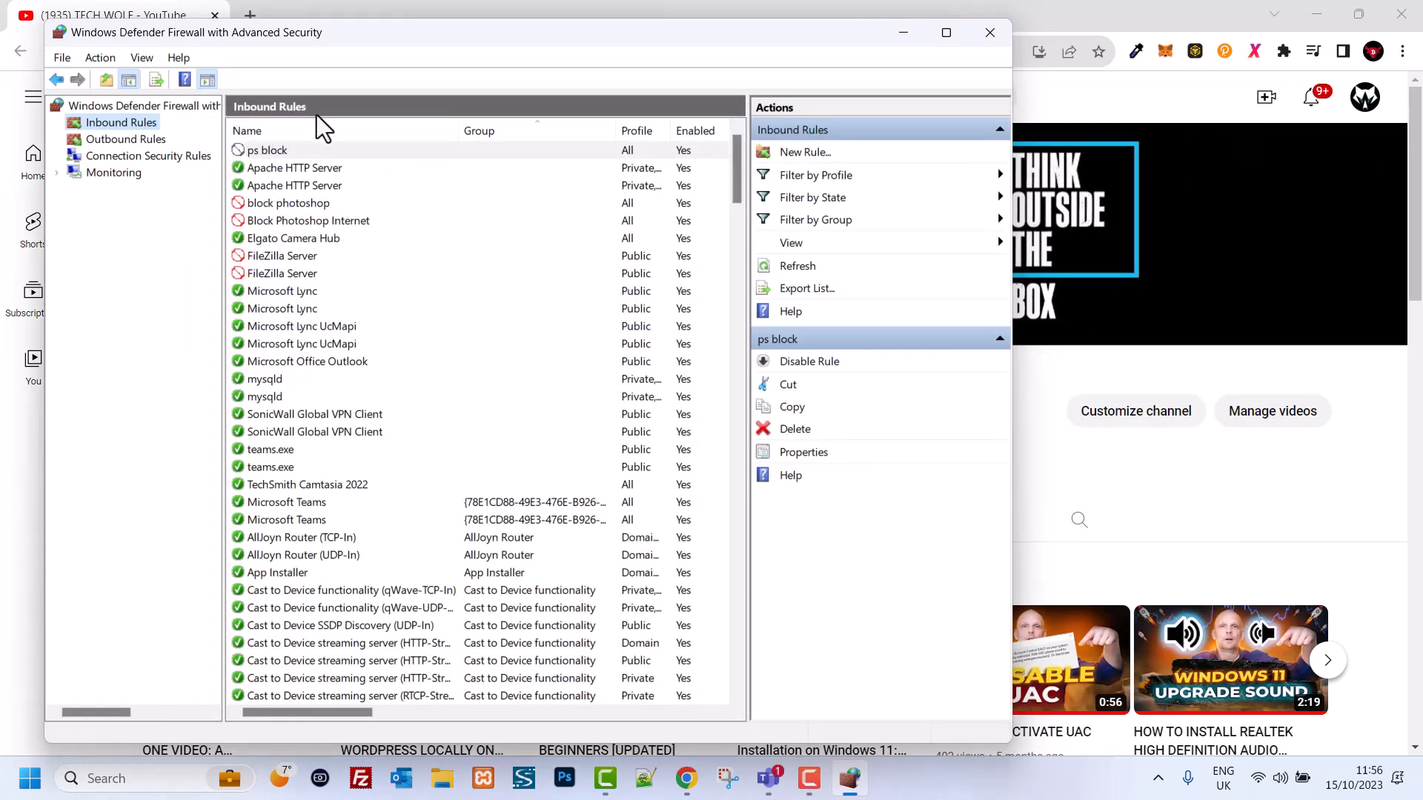
Disable the "ps block" inbound rule.
click(279, 151)
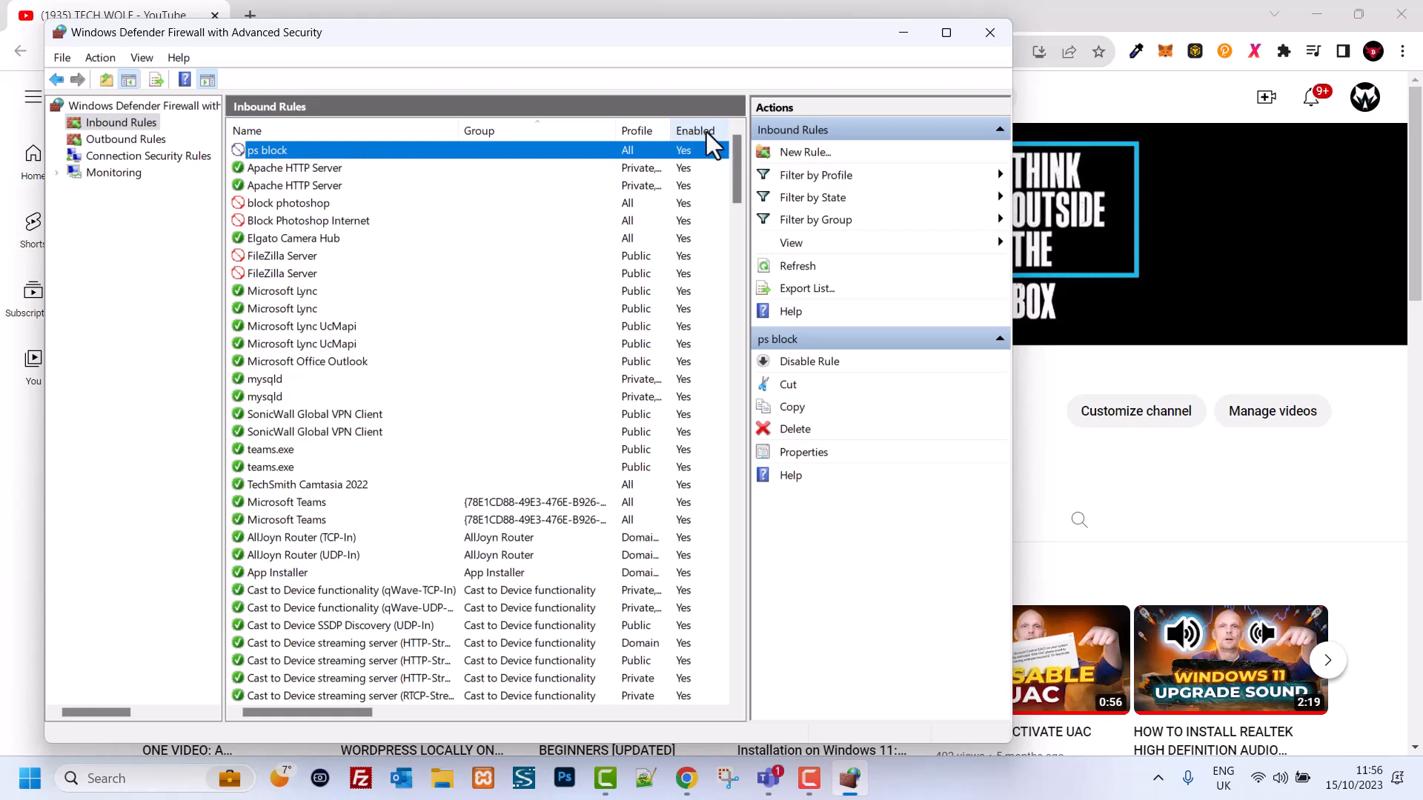
right_click(682, 152)
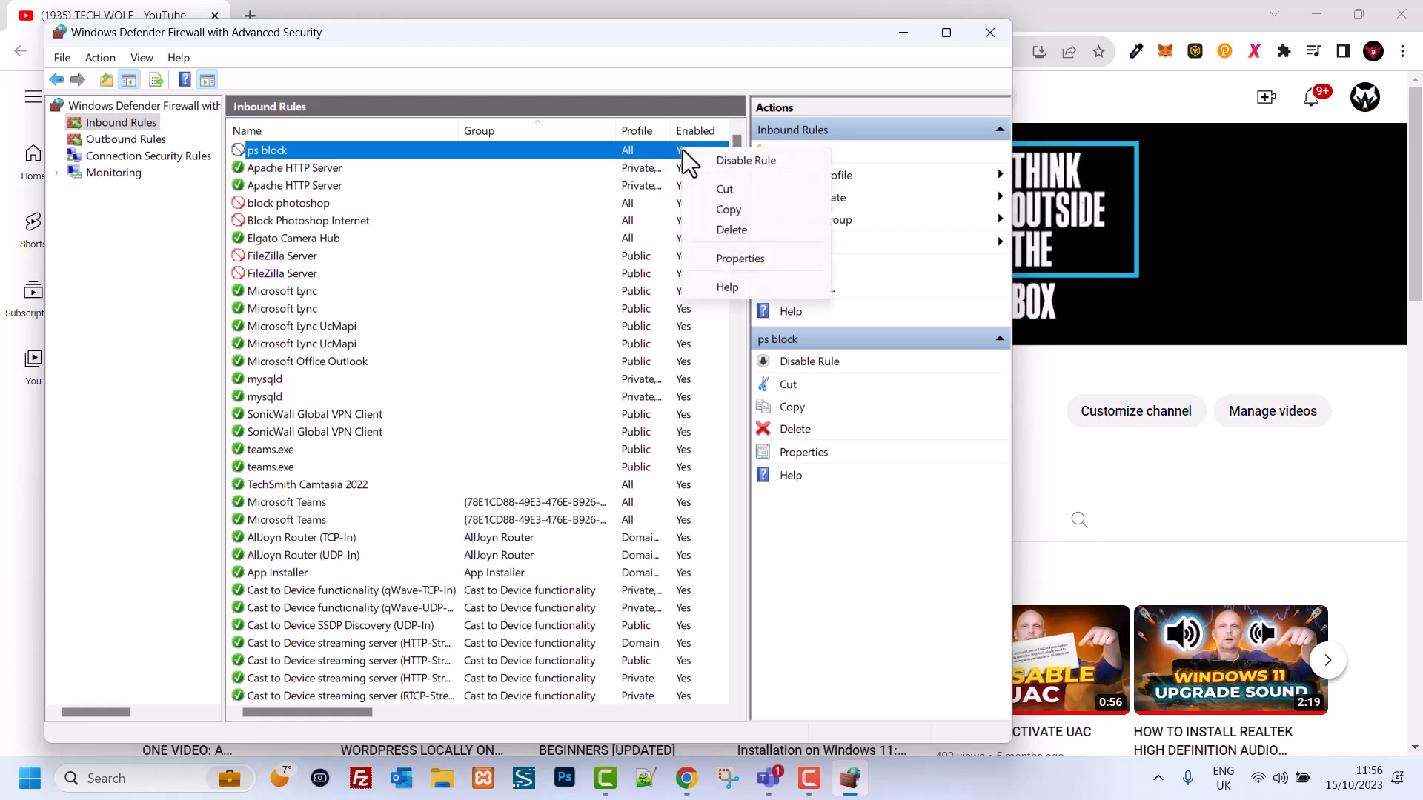
click(720, 162)
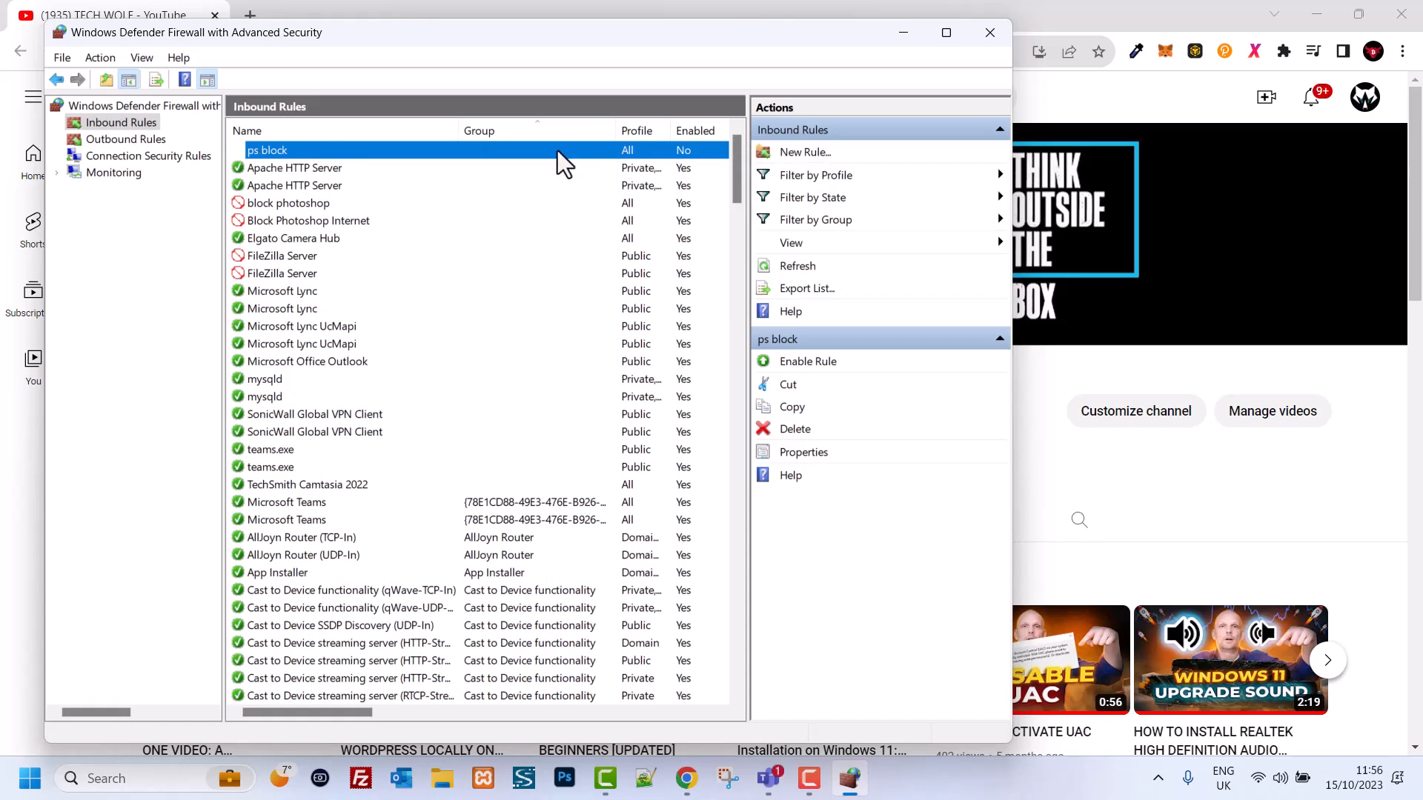
Delete the "ps block" inbound rule, confirm the deletion, and switch back to the YouTube page in Chrome.
right_click(656, 152)
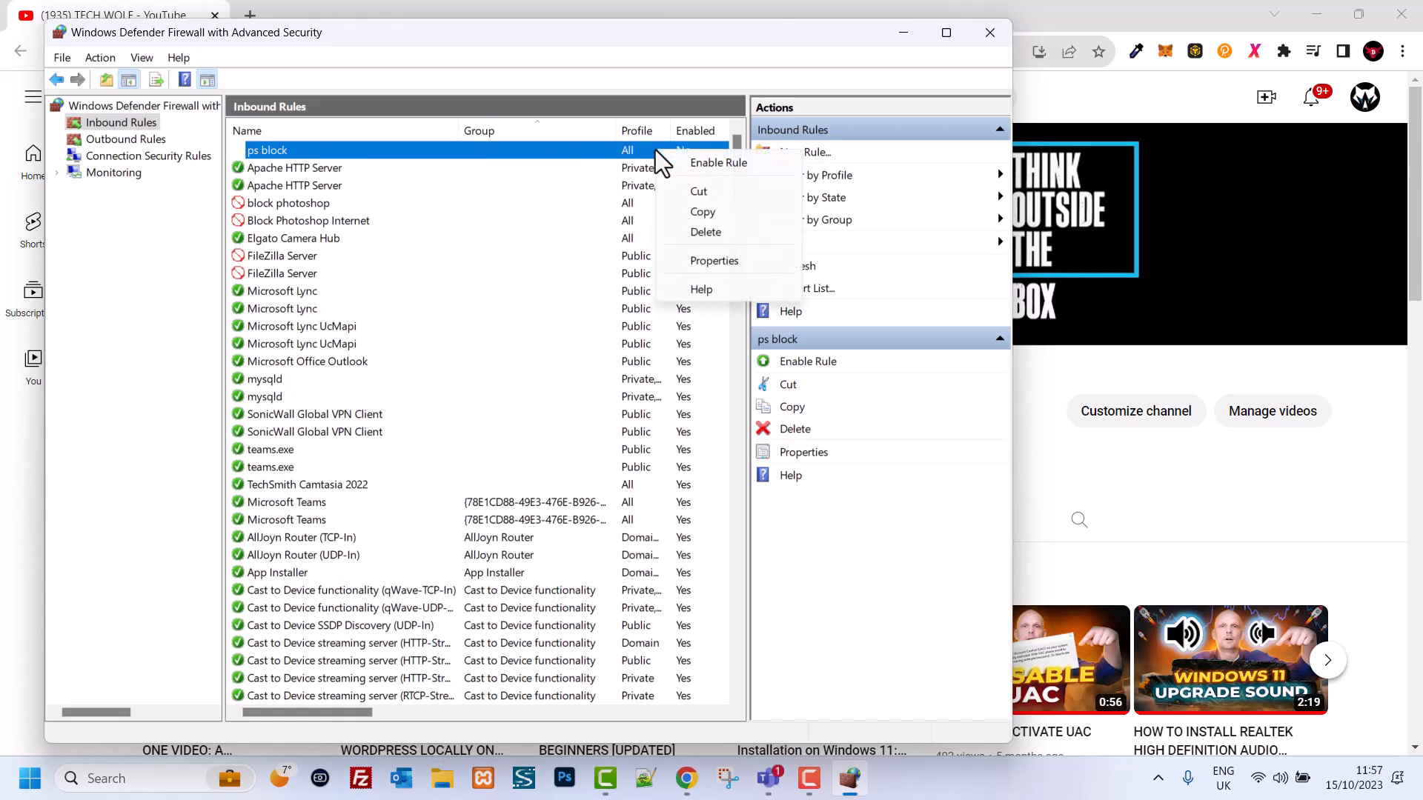
click(700, 232)
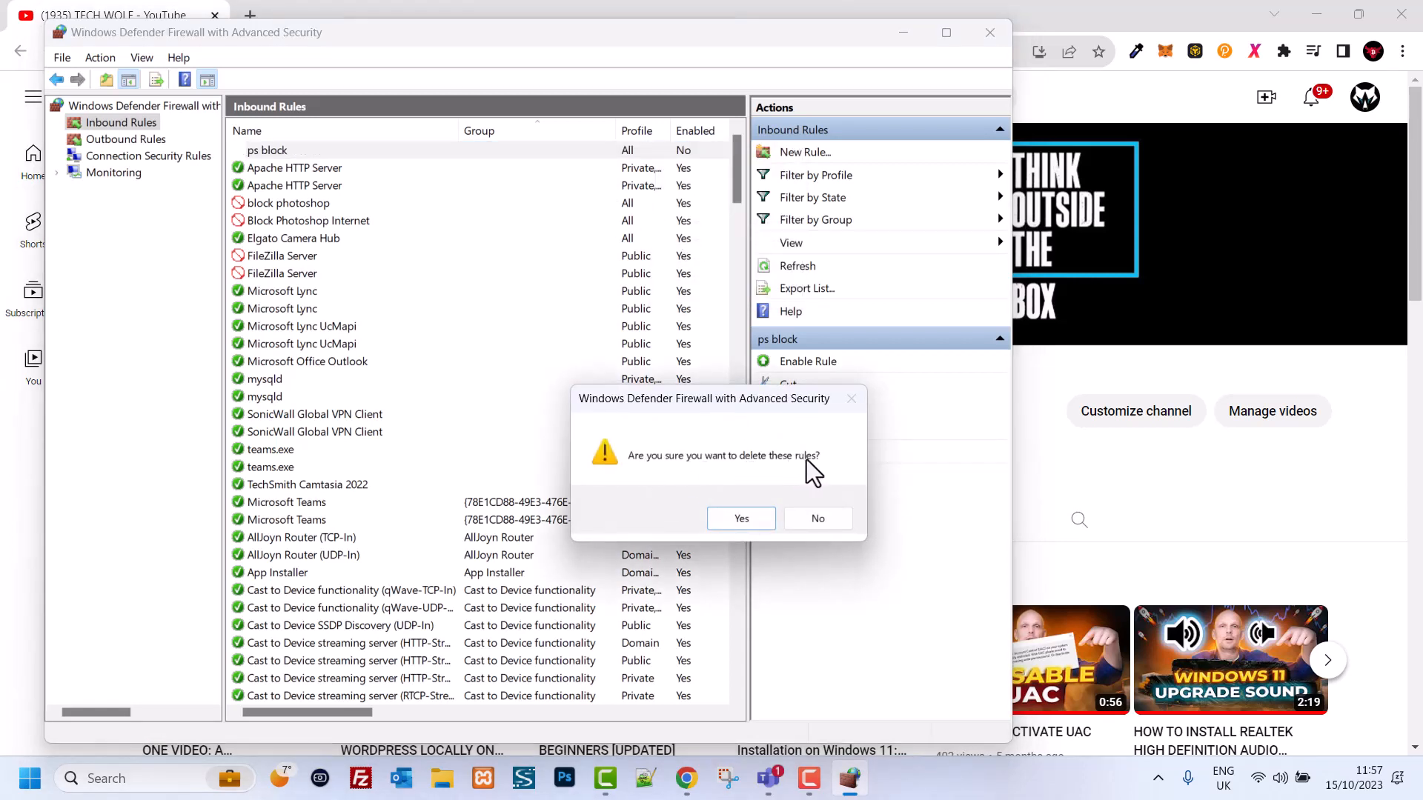
click(742, 518)
key(alt+Tab)
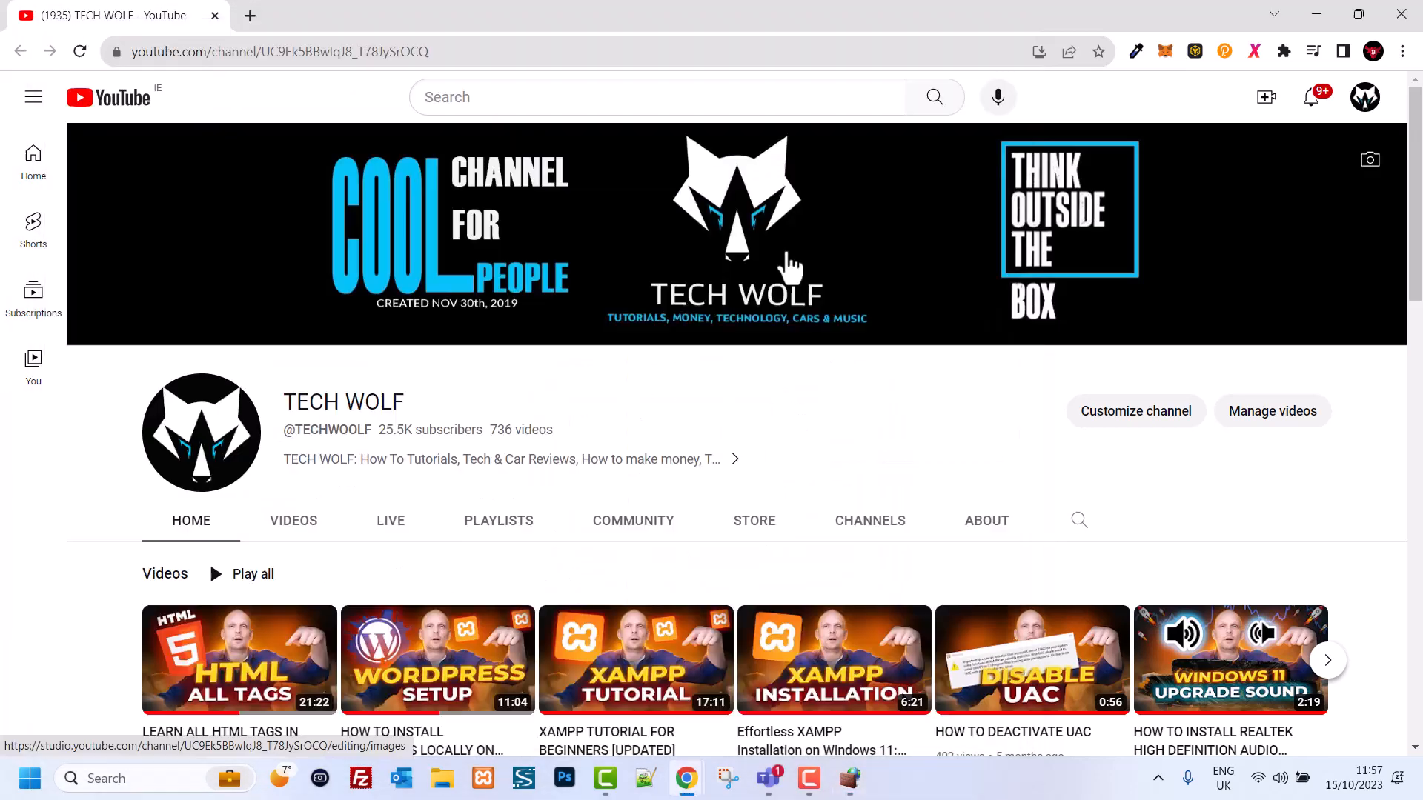